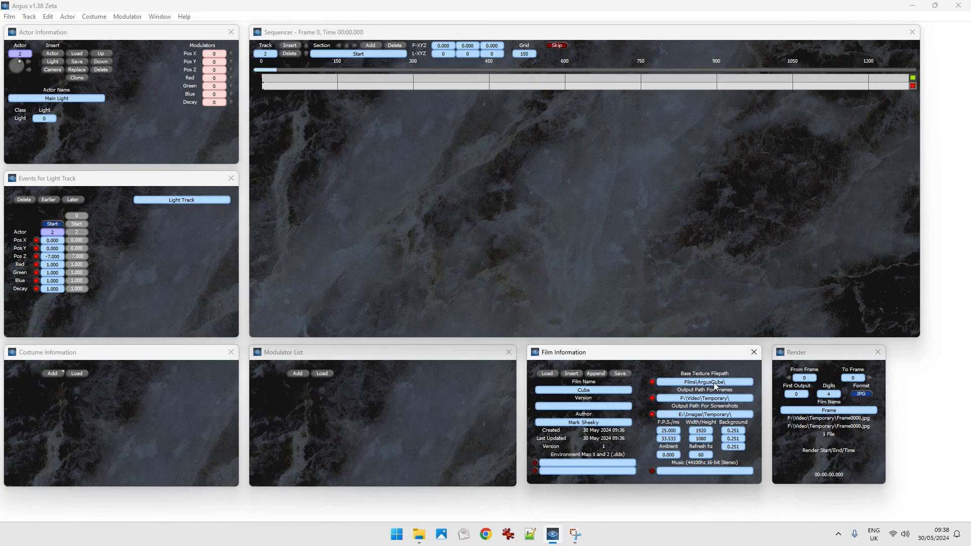
Set the film's base texture filepath to the ArgusCube folder in C:\Games\ArgusFull\Films.
{"action": "left_click", "coordinate": [652, 383]}
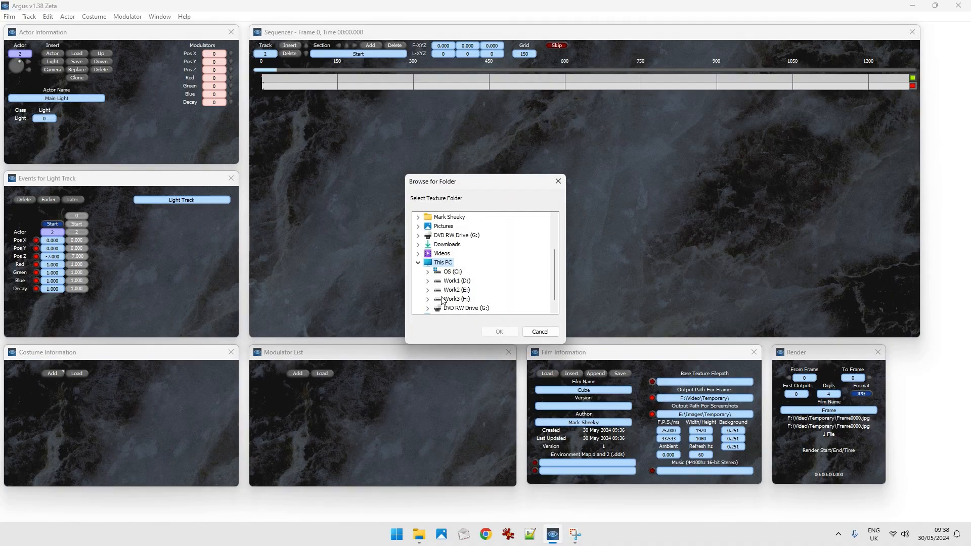
{"action": "left_click", "coordinate": [428, 272]}
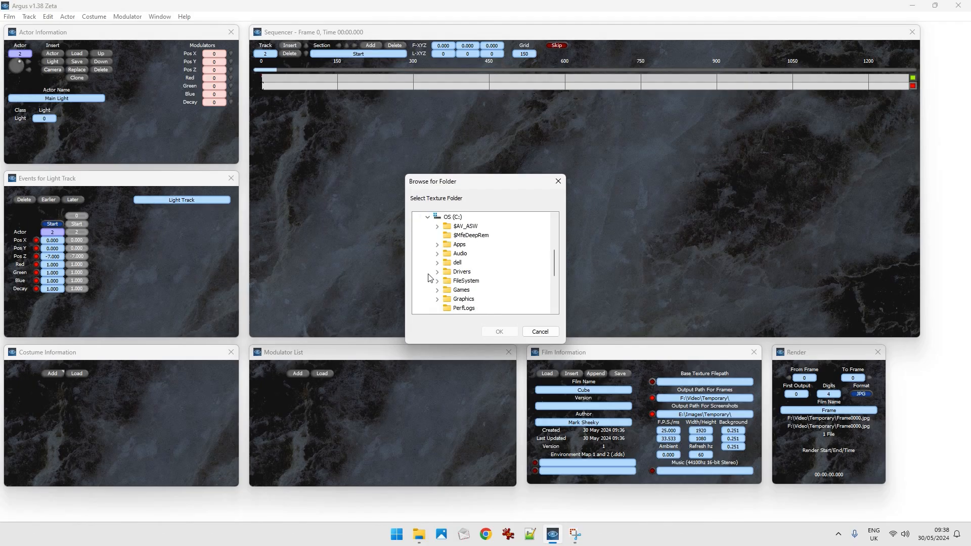
{"action": "left_click", "coordinate": [437, 290]}
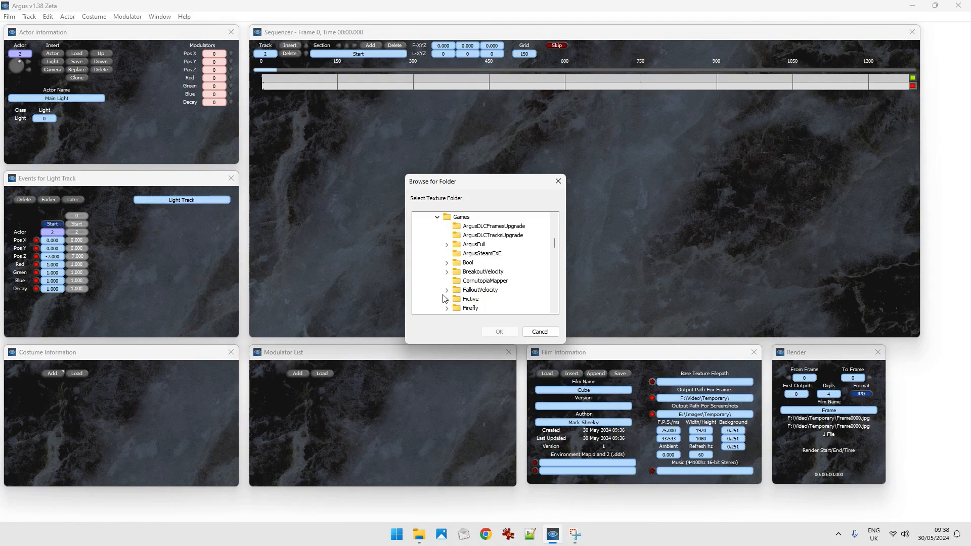
{"action": "left_click", "coordinate": [447, 253]}
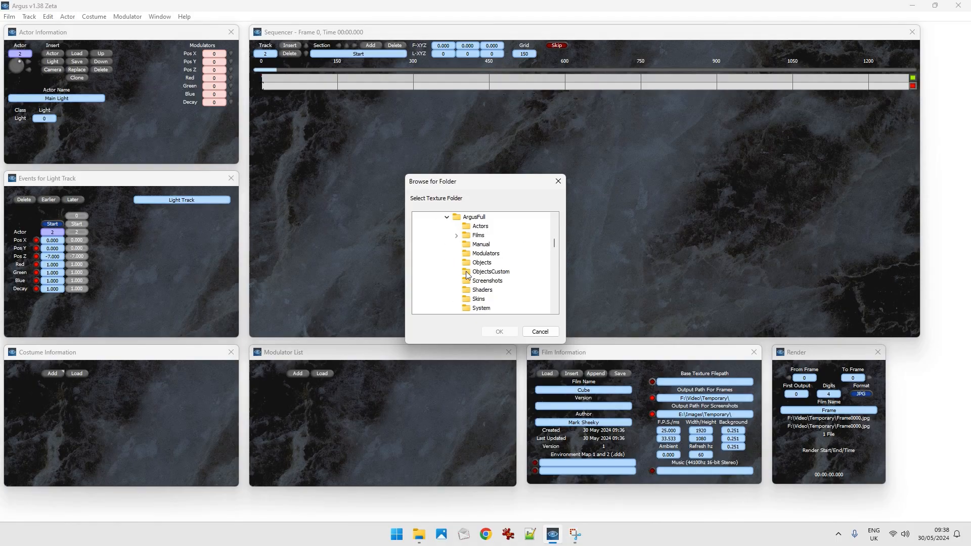
{"action": "left_click", "coordinate": [456, 235]}
{"action": "left_click", "coordinate": [497, 245]}
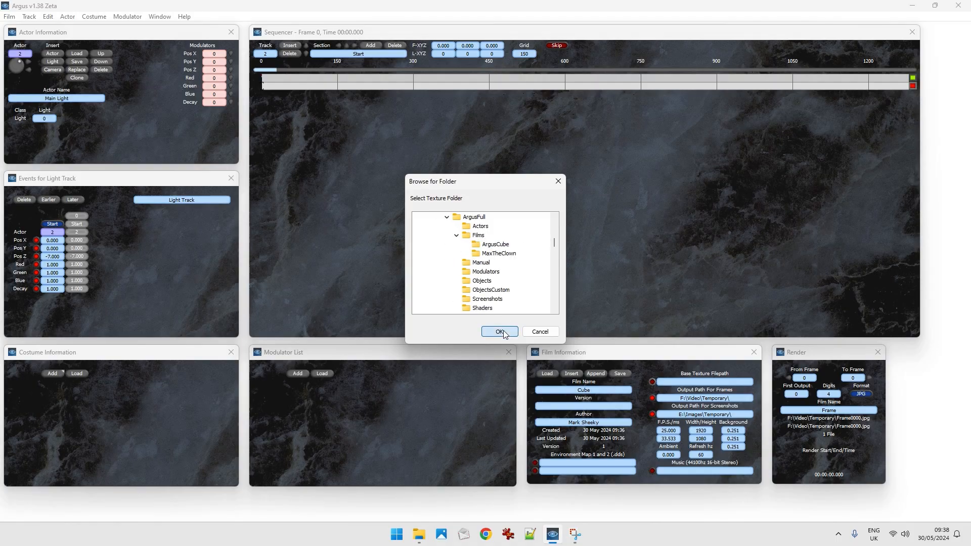
{"action": "left_click", "coordinate": [499, 332]}
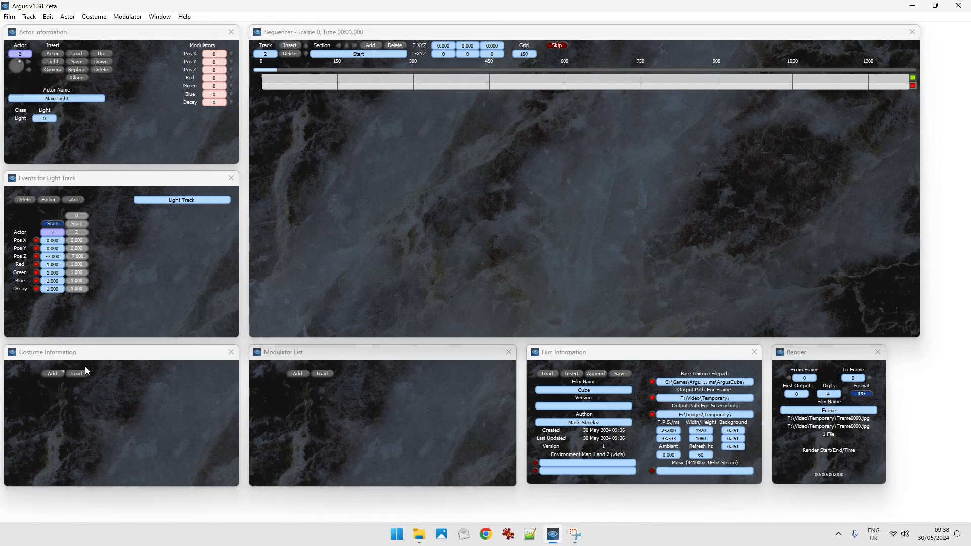
Check the camera and light track start events, and add a Two-Sided Cube costume to the film.
{"action": "key", "text": "Up"}
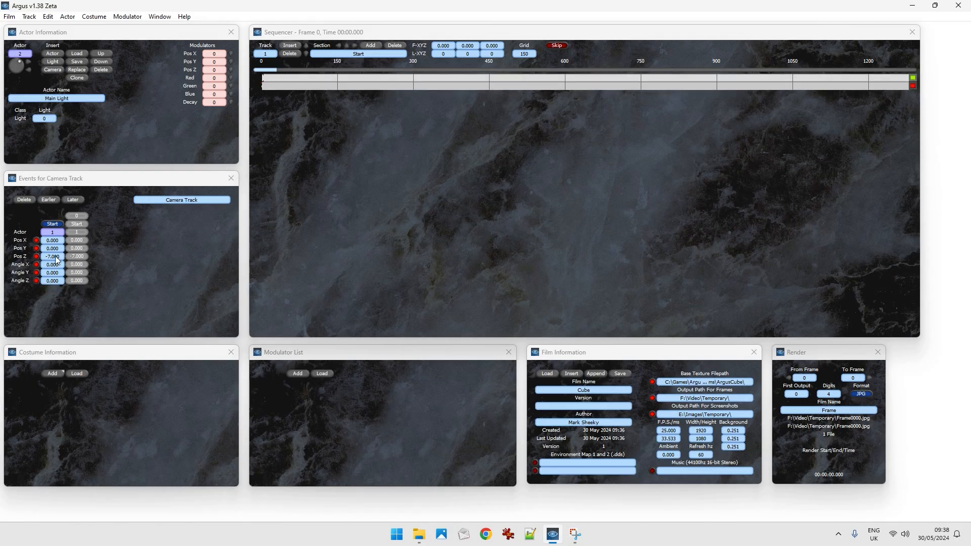
{"action": "key", "text": "Down"}
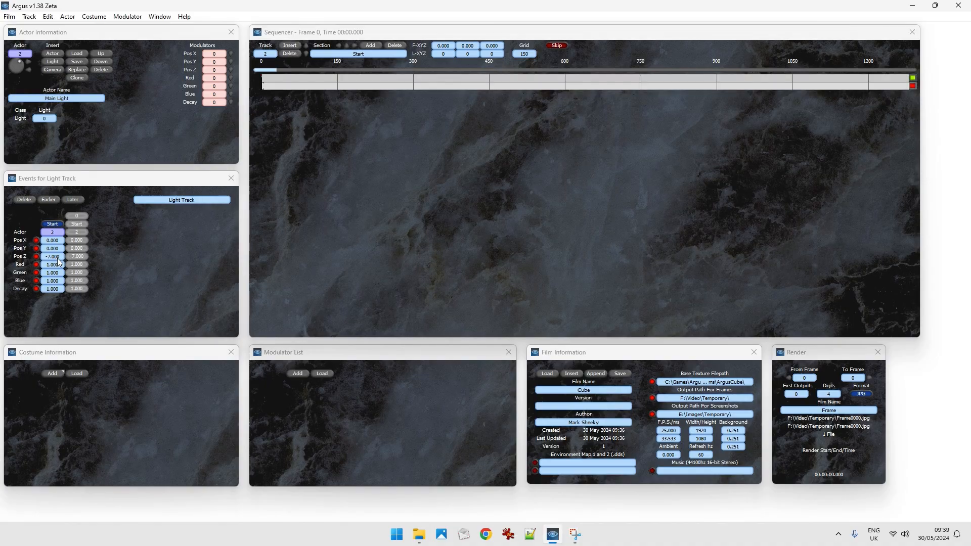
{"action": "left_click", "coordinate": [56, 373]}
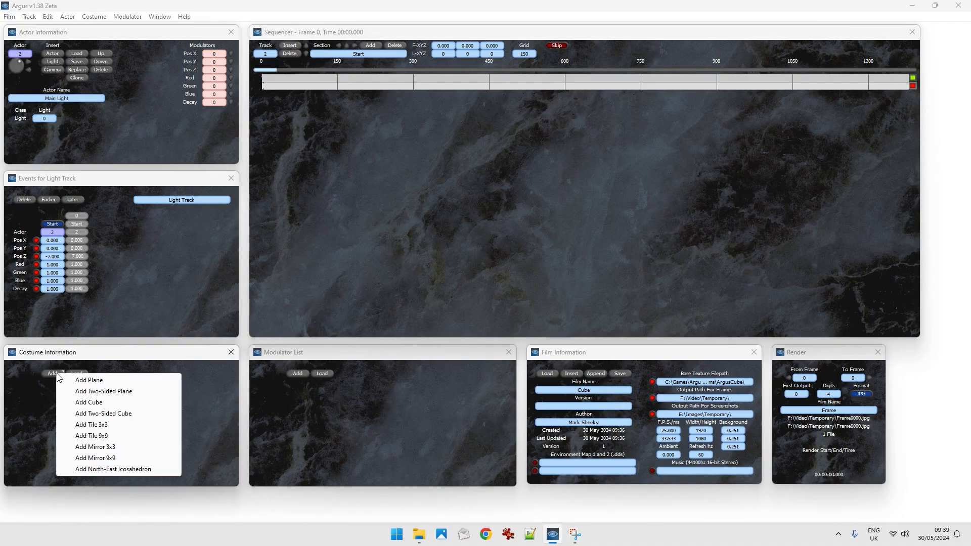
{"action": "left_click", "coordinate": [122, 415]}
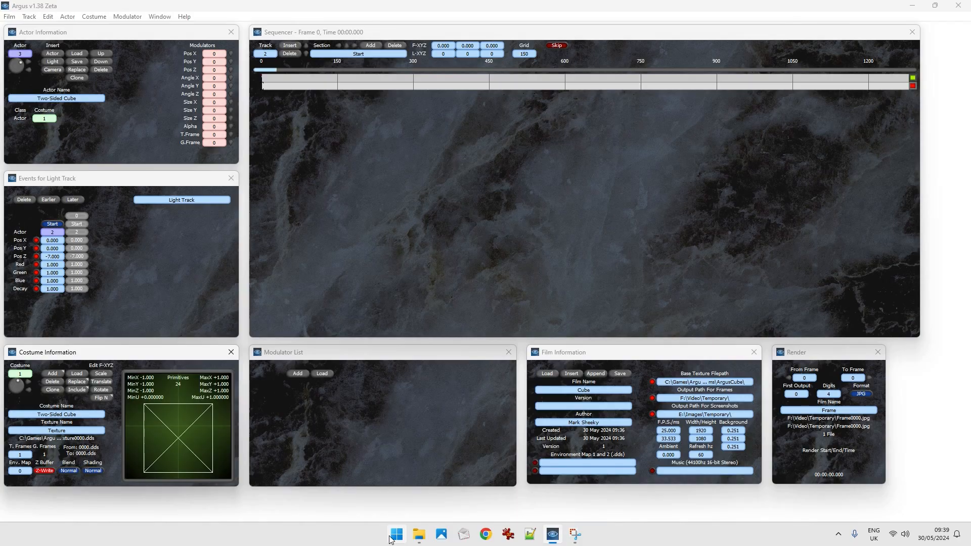
Switch to File Explorer, view ArgusFace.png and ArgusFace0000.dds in the ArgusCube folder, and return to Argus.
{"action": "left_click", "coordinate": [419, 534]}
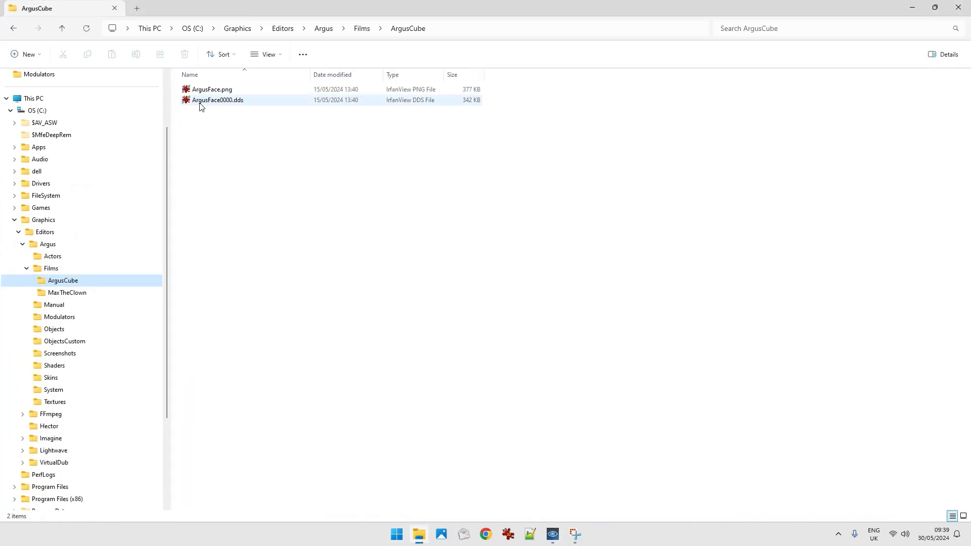
{"action": "double_click", "coordinate": [213, 89]}
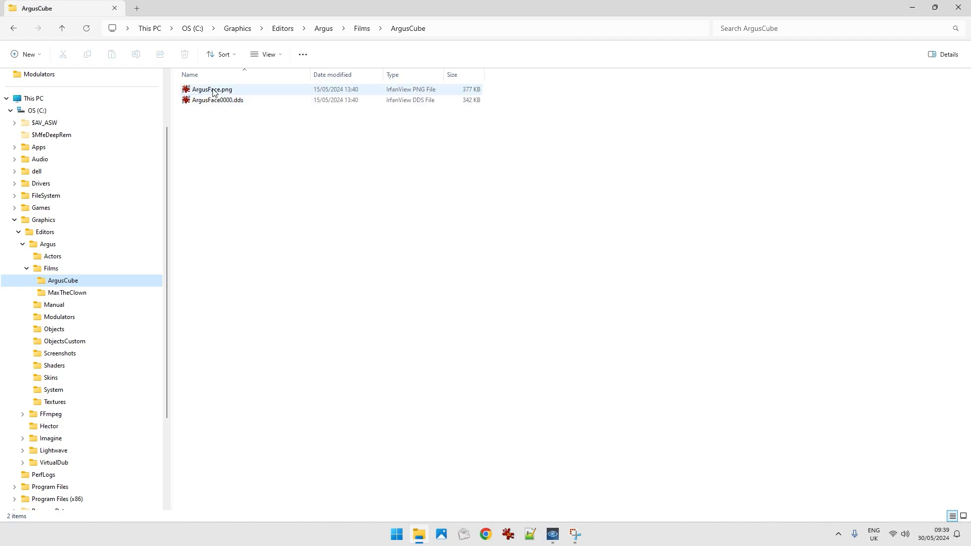
{"action": "left_click", "coordinate": [307, 11]}
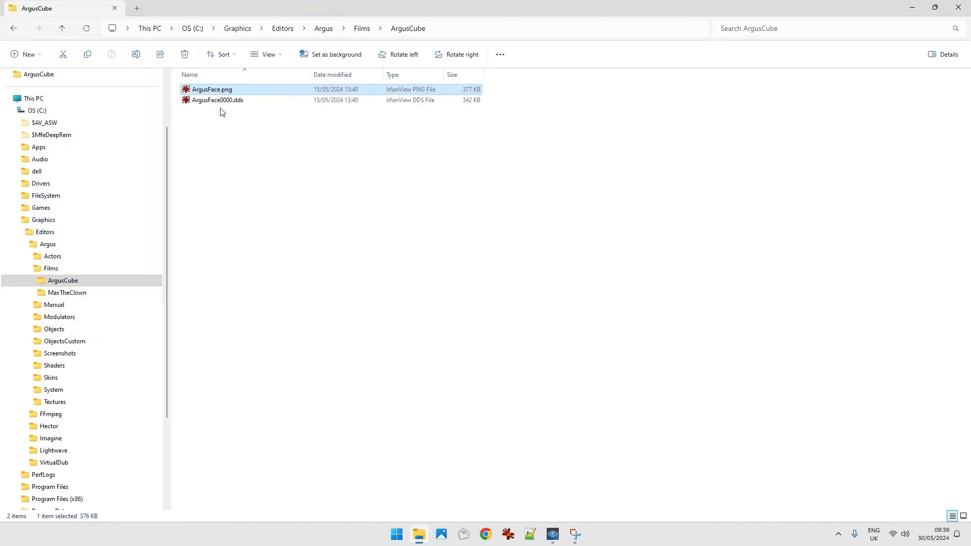
{"action": "double_click", "coordinate": [210, 101]}
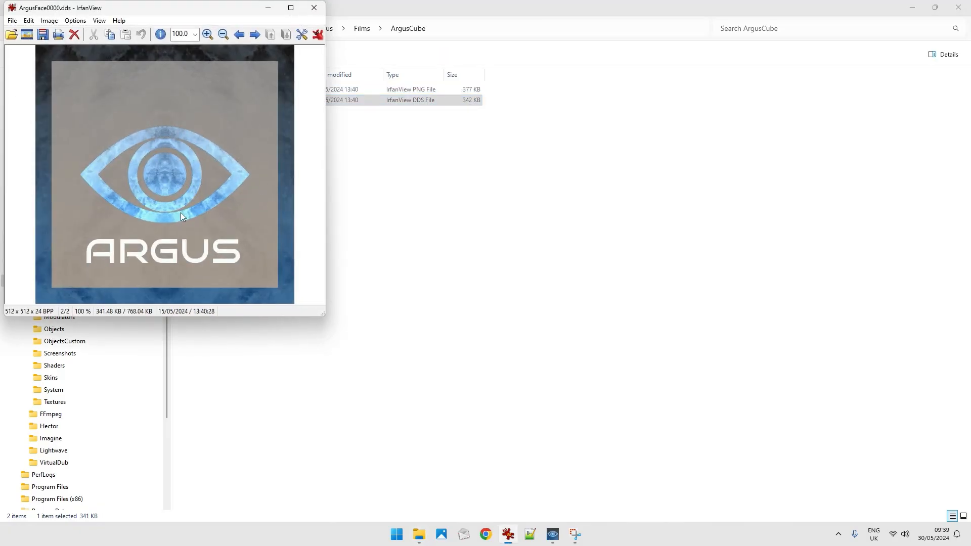
{"action": "left_click", "coordinate": [314, 8]}
{"action": "key", "text": "alt+Tab"}
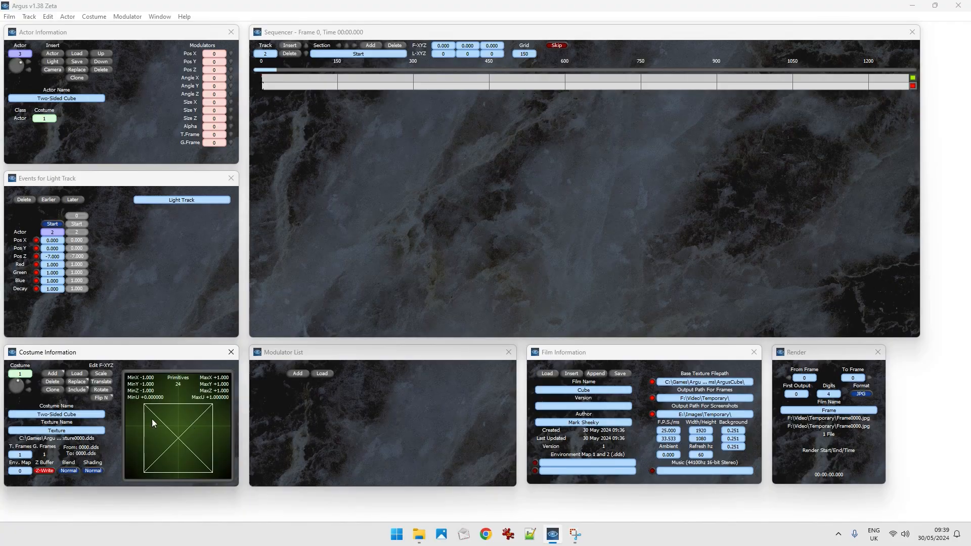
Insert a third sequencer track and add a start event for the Two-Sided Cube actor at frame 0.
{"action": "left_click", "coordinate": [289, 47]}
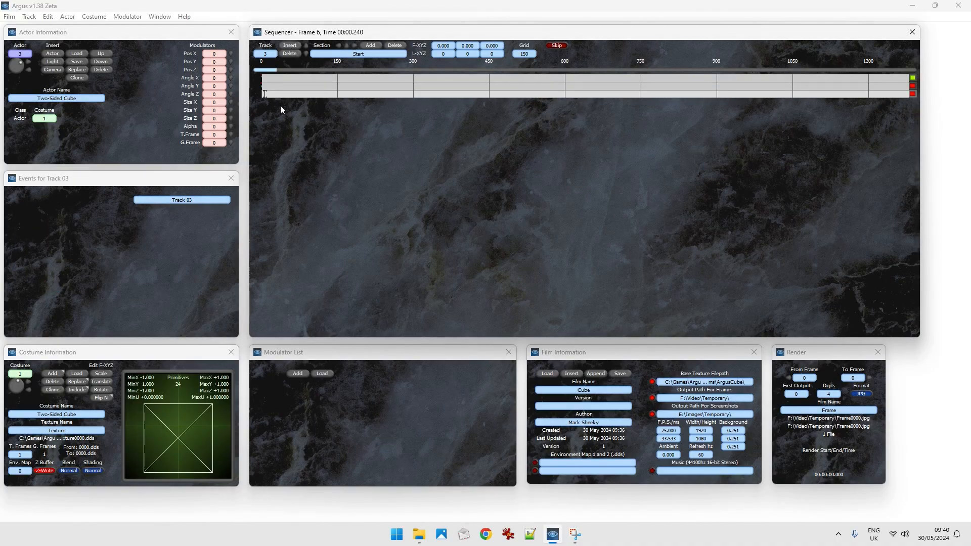
{"action": "left_click", "coordinate": [283, 96]}
{"action": "mouse_move", "coordinate": [285, 97]}
{"action": "left_mouse_down"}
{"action": "mouse_move", "coordinate": [298, 95]}
{"action": "mouse_move", "coordinate": [268, 97]}
{"action": "left_mouse_up"}
{"action": "key", "text": "Home"}
{"action": "key", "text": "Insert"}
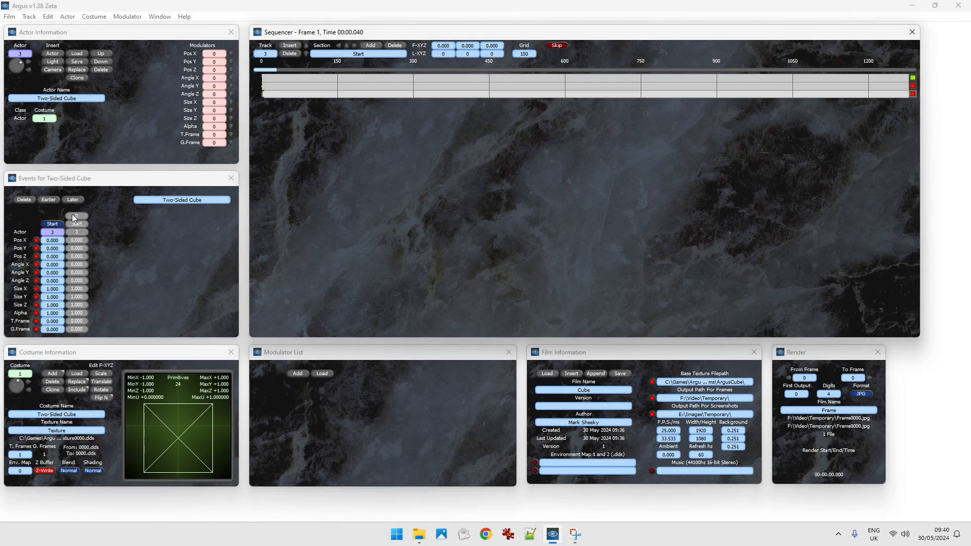
Return the sequencer to frame 0 and preview the untextured cube in the film.
{"action": "key", "text": "Right"}
{"action": "key", "text": "Left"}
{"action": "key", "text": "space"}
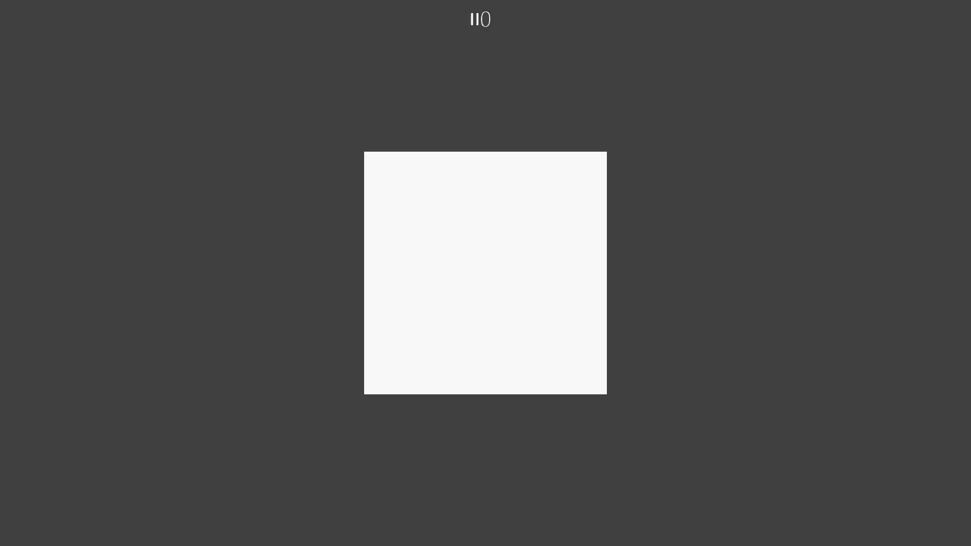
{"action": "key", "text": "Escape"}
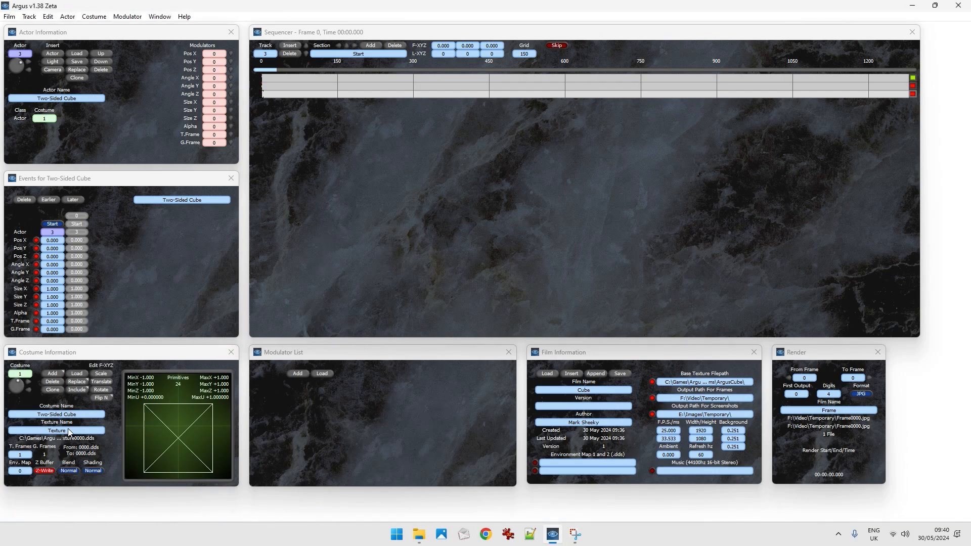
Set the cube costume's texture name to ArgusFace and preview the textured cube at frame 0.
{"action": "left_click", "coordinate": [419, 535]}
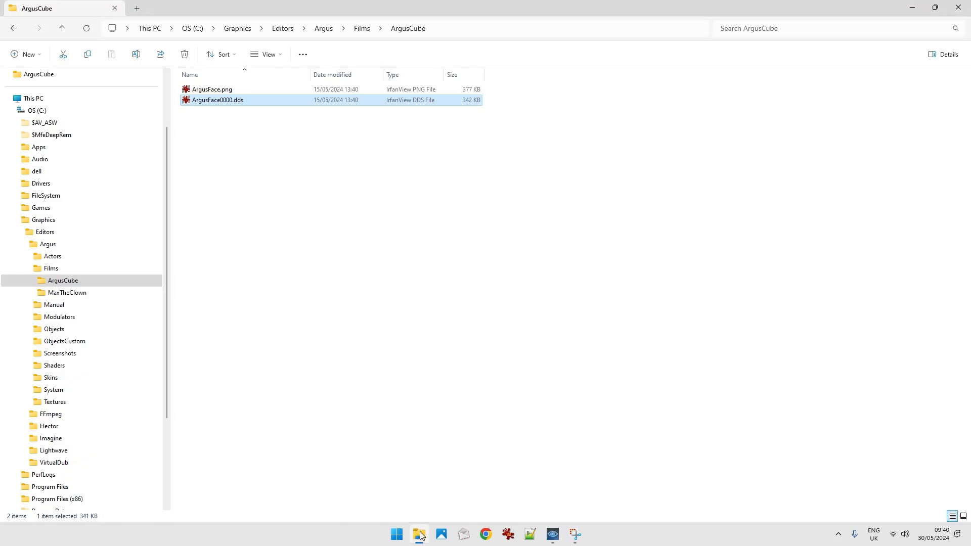
{"action": "left_click", "coordinate": [420, 534]}
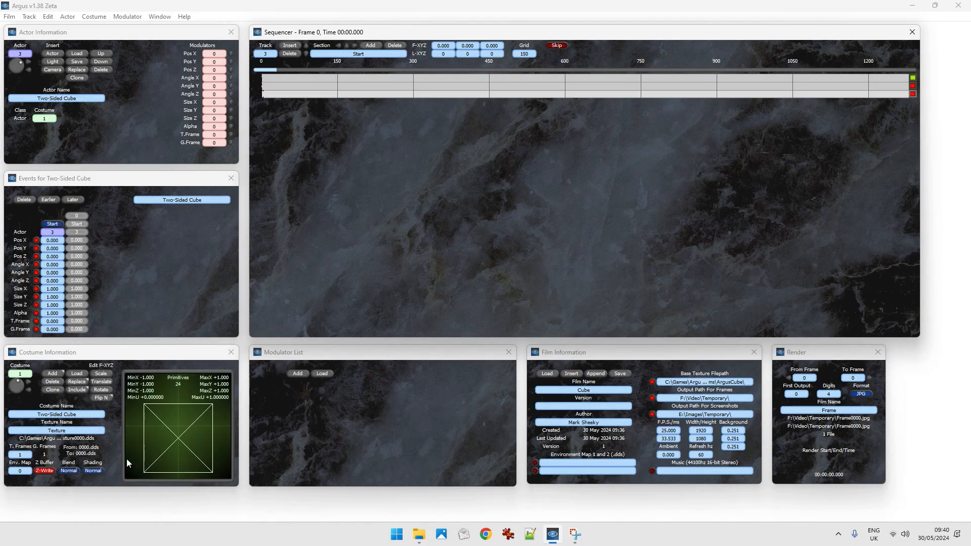
{"action": "left_click", "coordinate": [57, 431]}
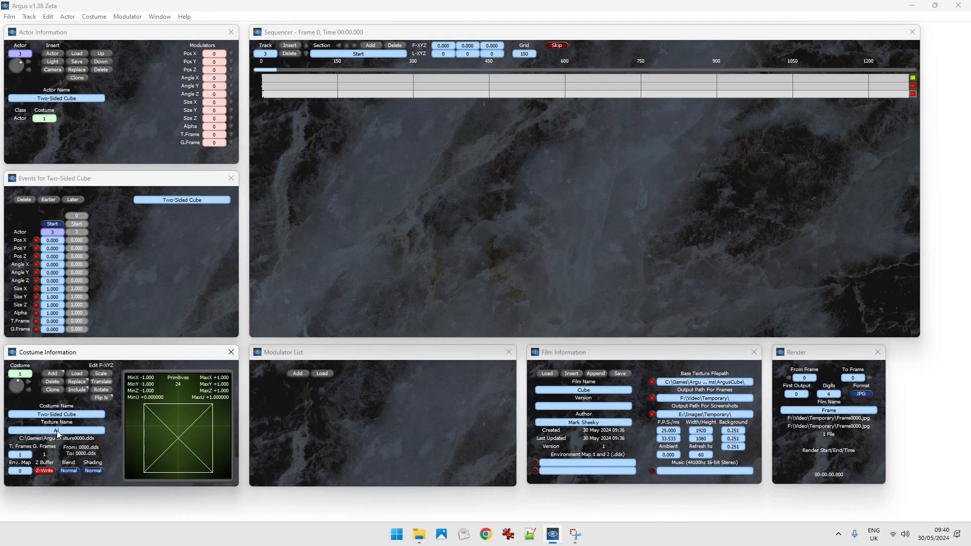
{"action": "type", "text": "ArgusFace"}
{"action": "key", "text": "Return"}
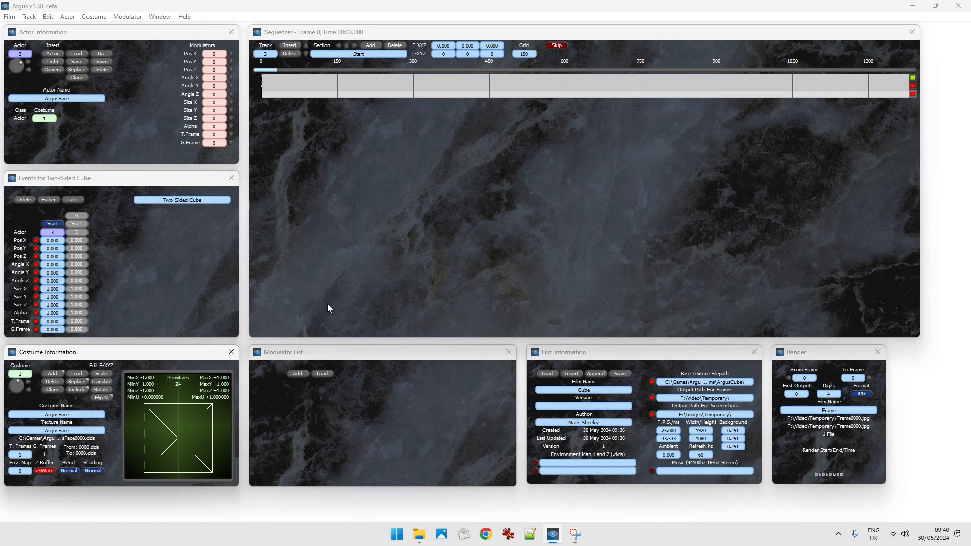
{"action": "key", "text": "space"}
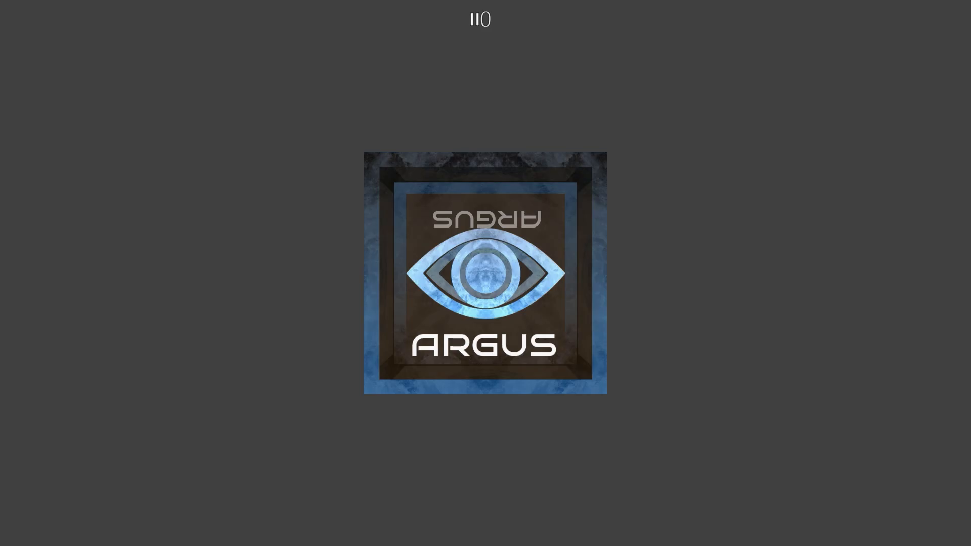
{"action": "key", "text": "Escape"}
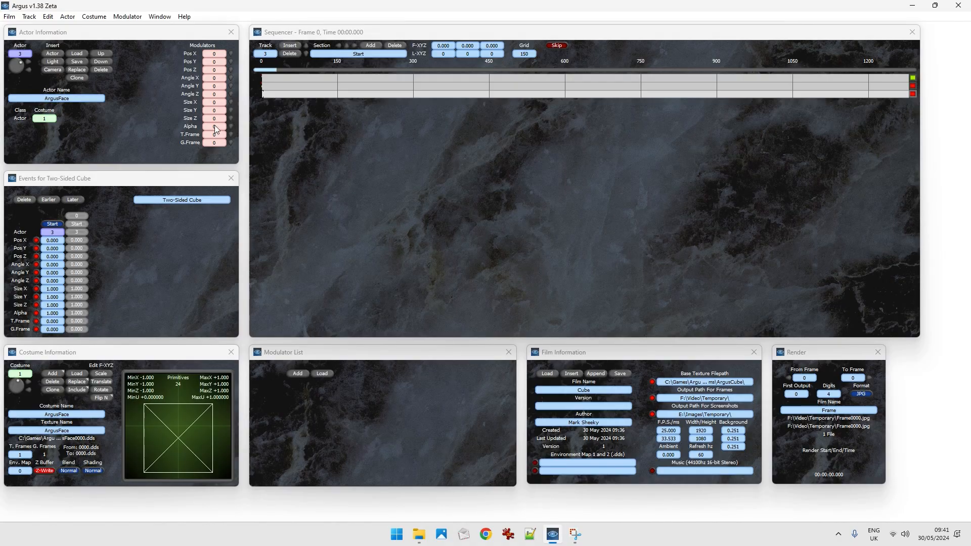
Load LFOSaw.wav as the cube actor's Angle X modulator and set the modulator's depth to Pi.
{"action": "left_click", "coordinate": [231, 77]}
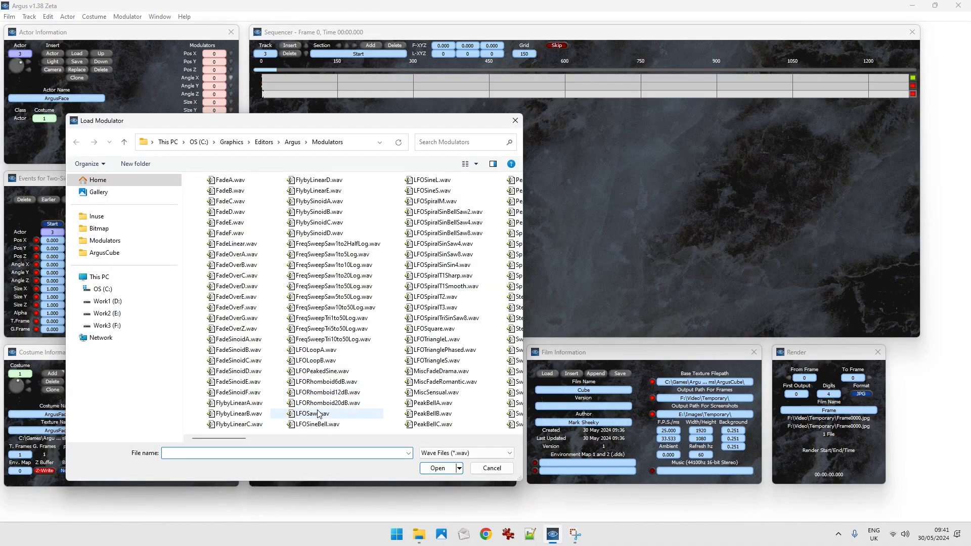
{"action": "left_click", "coordinate": [312, 414]}
{"action": "left_click", "coordinate": [447, 469]}
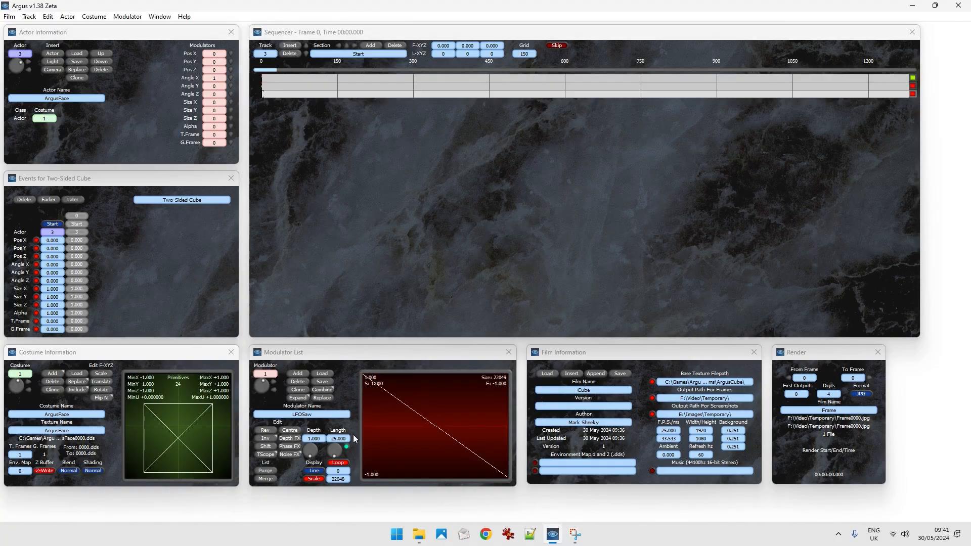
{"action": "right_click", "coordinate": [315, 441]}
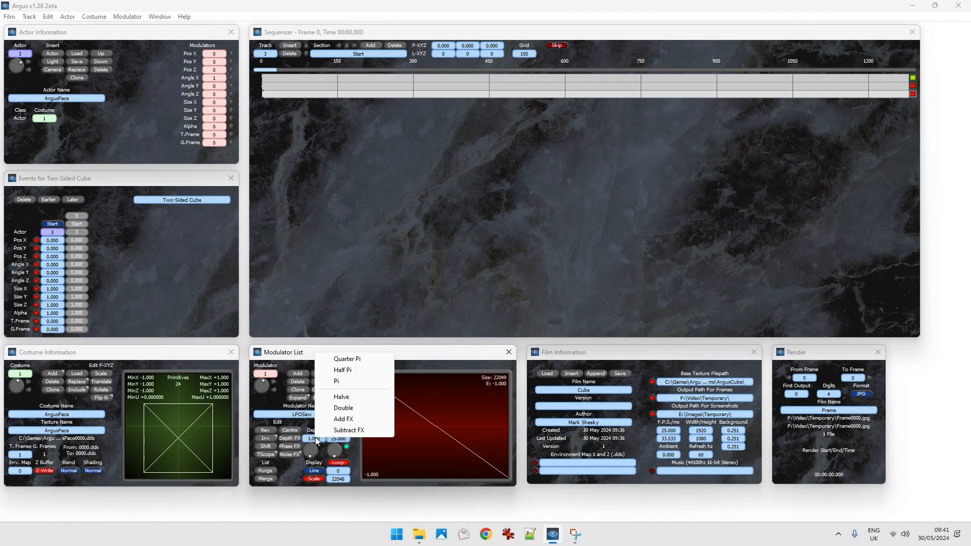
{"action": "left_click", "coordinate": [344, 382]}
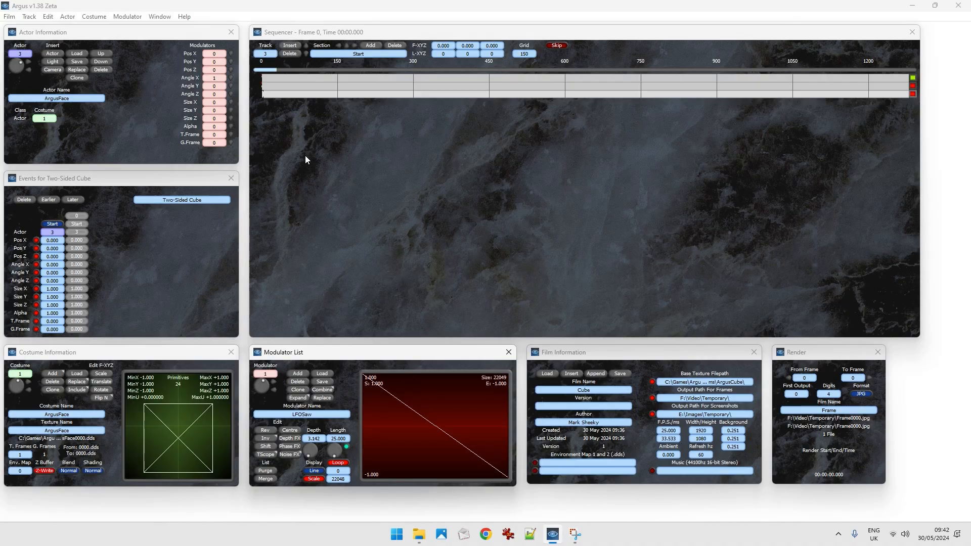
Play the film from frame 0, pause it, and step back through the frames to examine the cube's Angle X rotation.
{"action": "key", "text": "F5"}
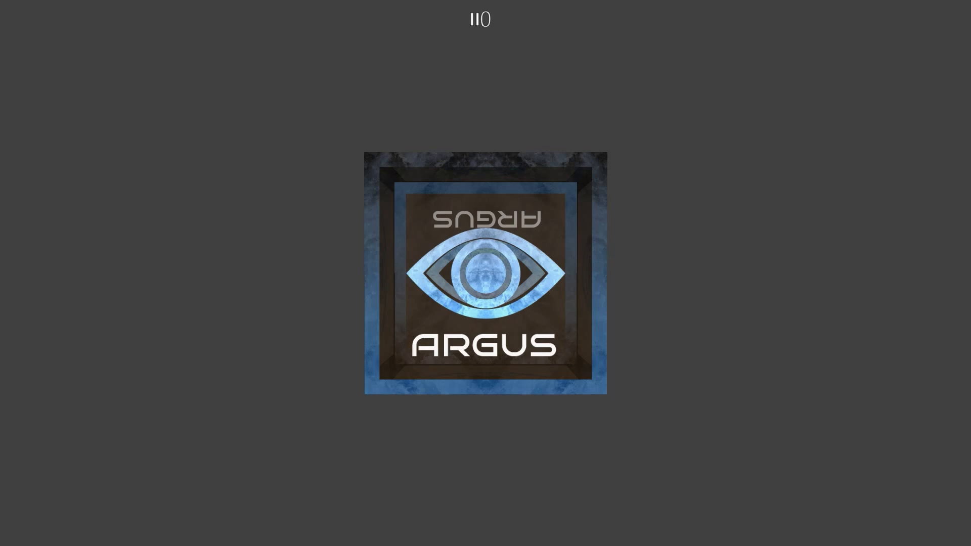
{"action": "key", "text": "space"}
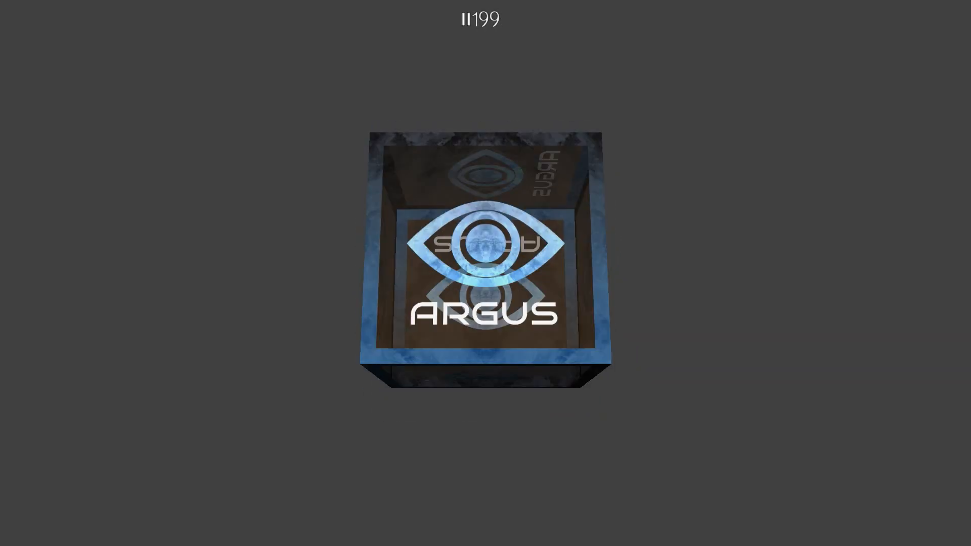
{"action": "key", "text": "Left"}
{"action": "key", "text": "Left"}
{"action": "key", "text": "Left"}
{"action": "key", "text": "Left"}
{"action": "key", "text": "Left"}
{"action": "key", "text": "Left"}
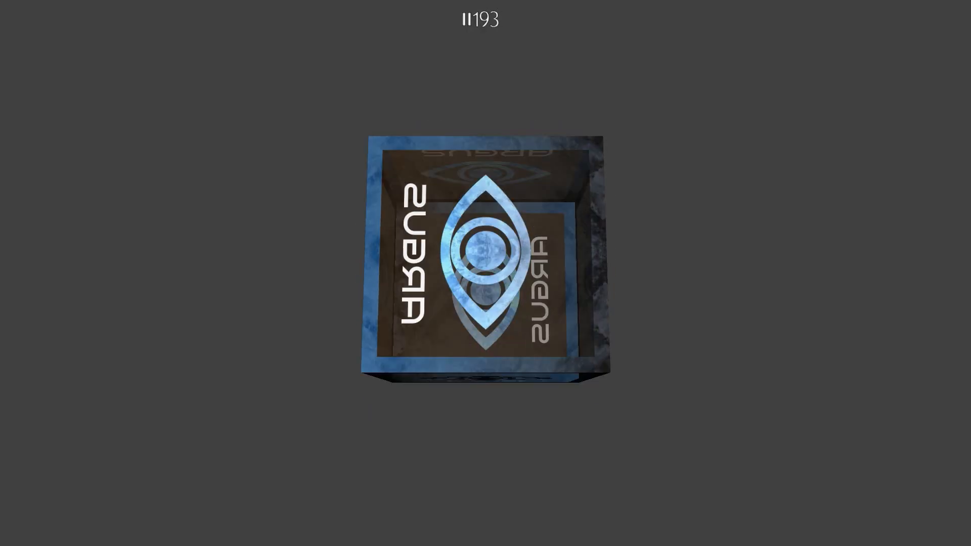
{"action": "key", "text": "Right"}
{"action": "key", "text": "Right"}
{"action": "key", "text": "Right"}
{"action": "key", "text": "Right"}
{"action": "key", "text": "Right"}
{"action": "key", "text": "Left"}
{"action": "key", "text": "Left"}
{"action": "key", "text": "Left"}
{"action": "key", "text": "Left"}
{"action": "key", "text": "Left"}
{"action": "key", "text": "Left"}
{"action": "key", "text": "Left"}
{"action": "key", "text": "Left"}
{"action": "key", "text": "Left"}
{"action": "key", "text": "Left"}
{"action": "key", "text": "Left"}
{"action": "key", "text": "Left"}
{"action": "key", "text": "Left"}
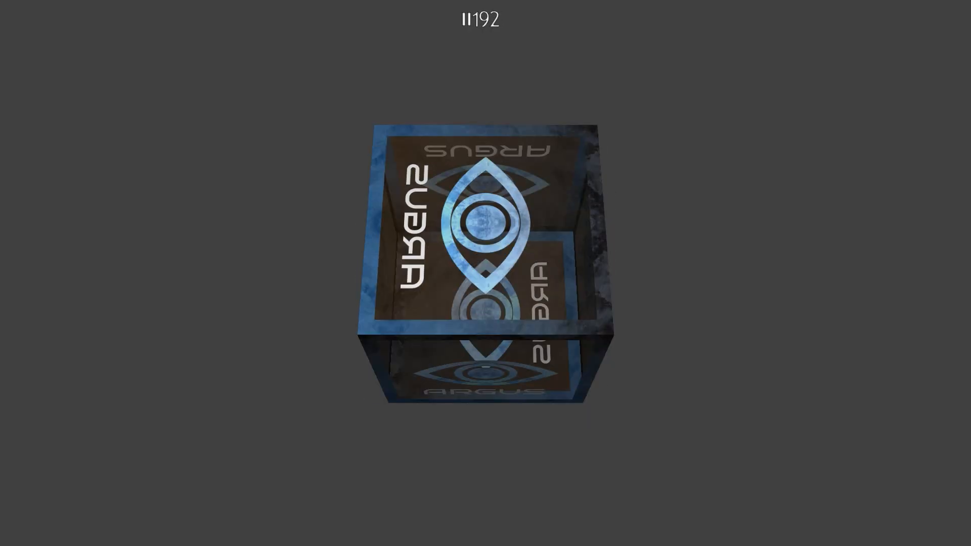
{"action": "key", "text": "Left"}
{"action": "key", "text": "Left"}
{"action": "key", "text": "Left"}
{"action": "key", "text": "Left"}
{"action": "key", "text": "Left"}
{"action": "key", "text": "Left"}
{"action": "key", "text": "Left"}
{"action": "key", "text": "Left"}
{"action": "key", "text": "Left"}
{"action": "key", "text": "Left"}
{"action": "key", "text": "Left"}
{"action": "key", "text": "Left"}
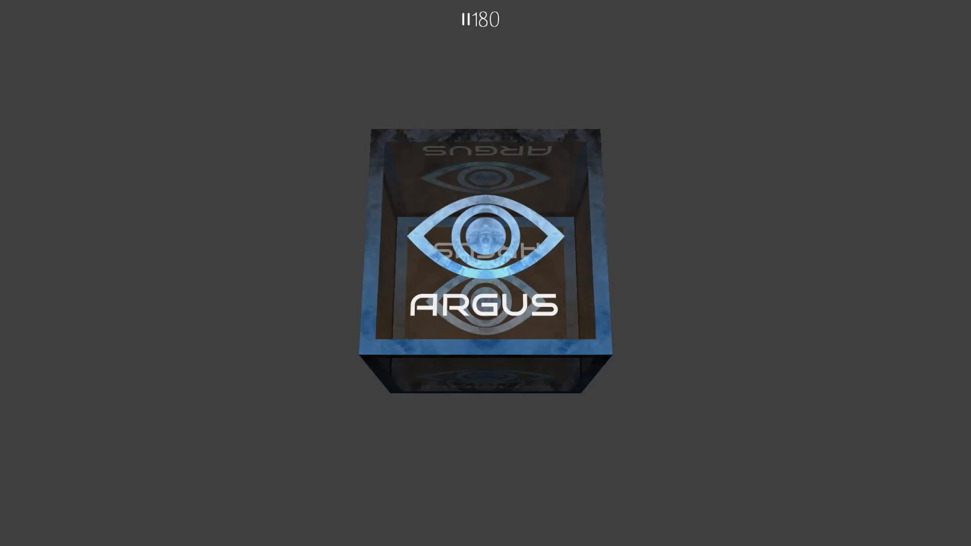
{"action": "key", "text": "Left"}
{"action": "key", "text": "Left"}
{"action": "key", "text": "Left"}
{"action": "key", "text": "Left"}
{"action": "key", "text": "Left"}
{"action": "key", "text": "Left"}
{"action": "key", "text": "Left"}
{"action": "key", "text": "Left"}
{"action": "key", "text": "Left"}
{"action": "key", "text": "Left"}
{"action": "key", "text": "Left"}
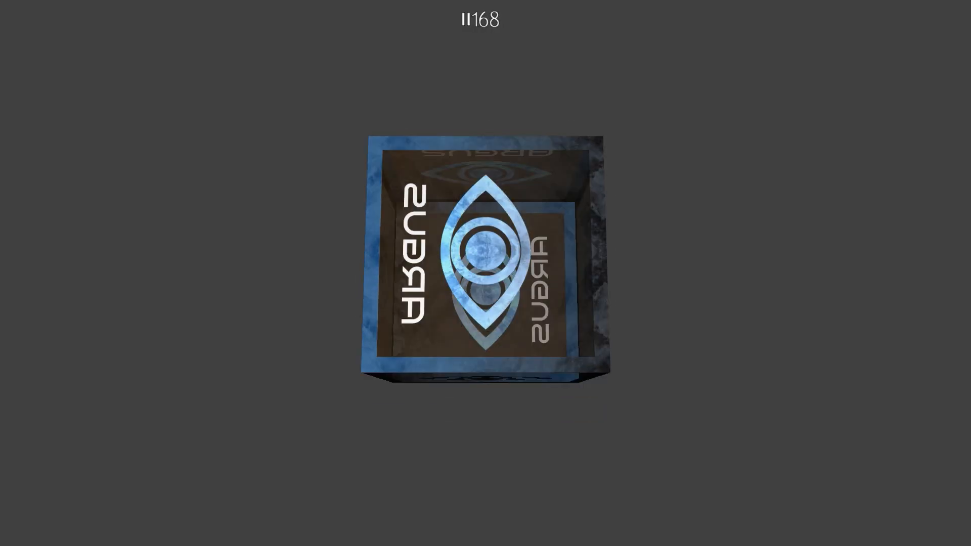
{"action": "key", "text": "Left"}
{"action": "key", "text": "Left"}
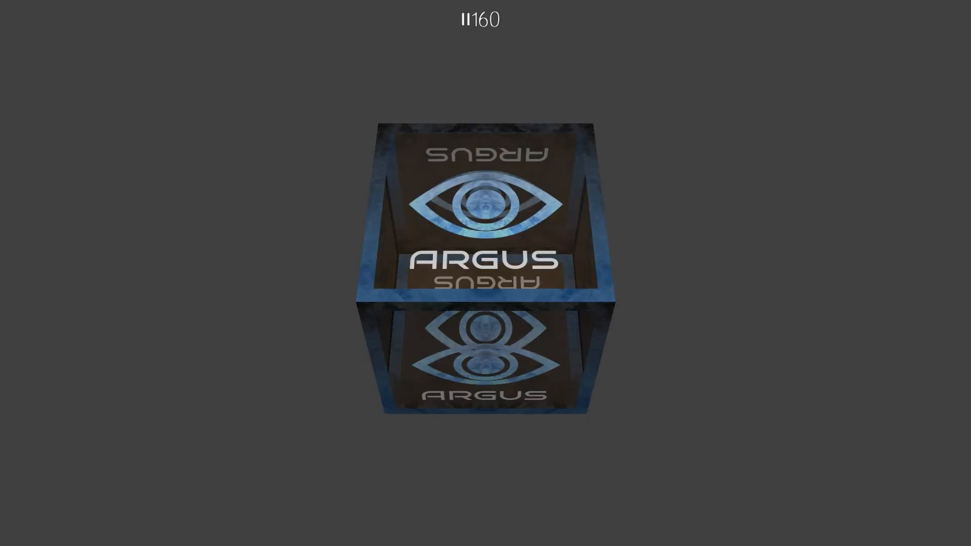
{"action": "key", "text": "Left"}
{"action": "key", "text": "Left"}
{"action": "key", "text": "Left"}
{"action": "key", "text": "Left"}
{"action": "key", "text": "Left"}
{"action": "key", "text": "Left"}
{"action": "key", "text": "Left"}
{"action": "key", "text": "Left"}
{"action": "key", "text": "Left"}
{"action": "key", "text": "Left"}
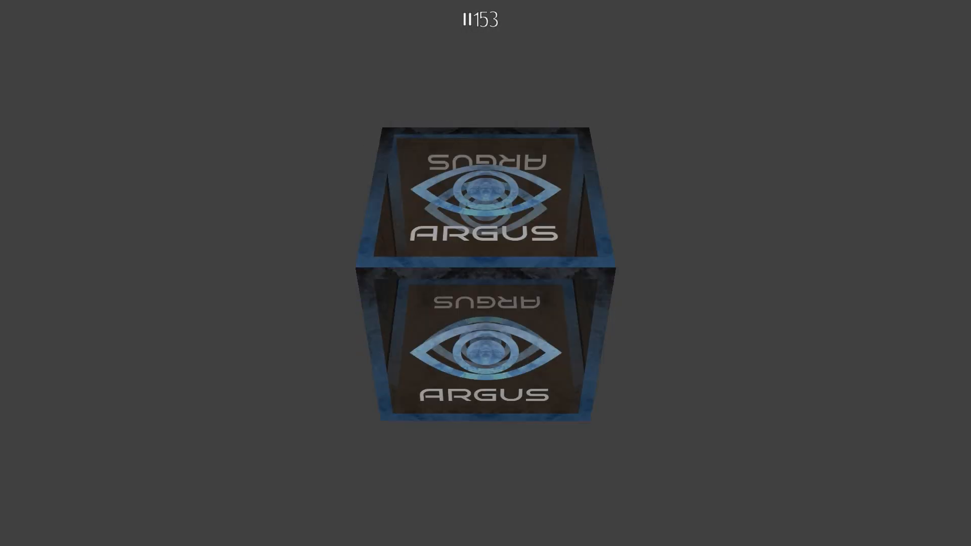
{"action": "key", "text": "Left"}
{"action": "key", "text": "Left"}
{"action": "key", "text": "Left"}
{"action": "key", "text": "Left"}
{"action": "key", "text": "Left"}
{"action": "key", "text": "Left"}
{"action": "key", "text": "Left"}
{"action": "key", "text": "Left"}
{"action": "key", "text": "Left"}
{"action": "key", "text": "Left"}
{"action": "key", "text": "Left"}
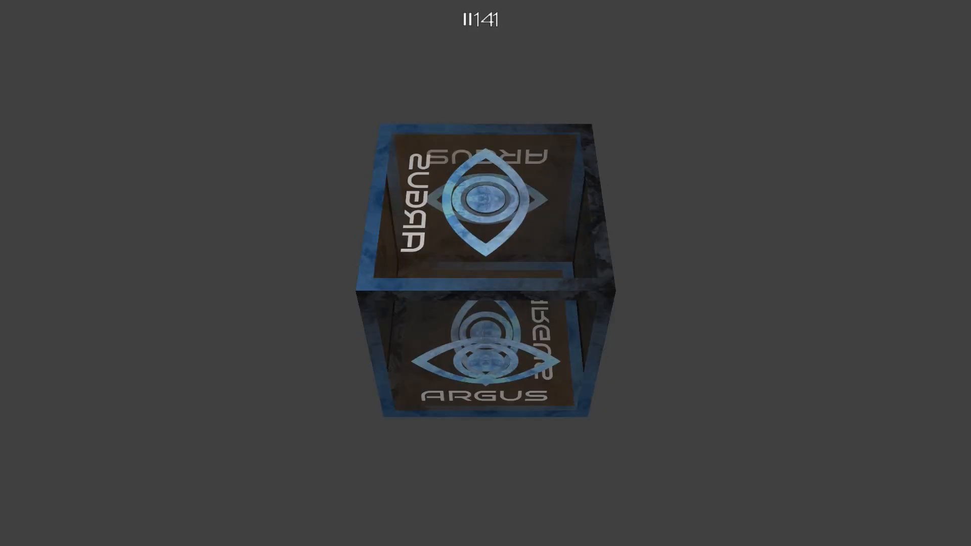
{"action": "key", "text": "Left"}
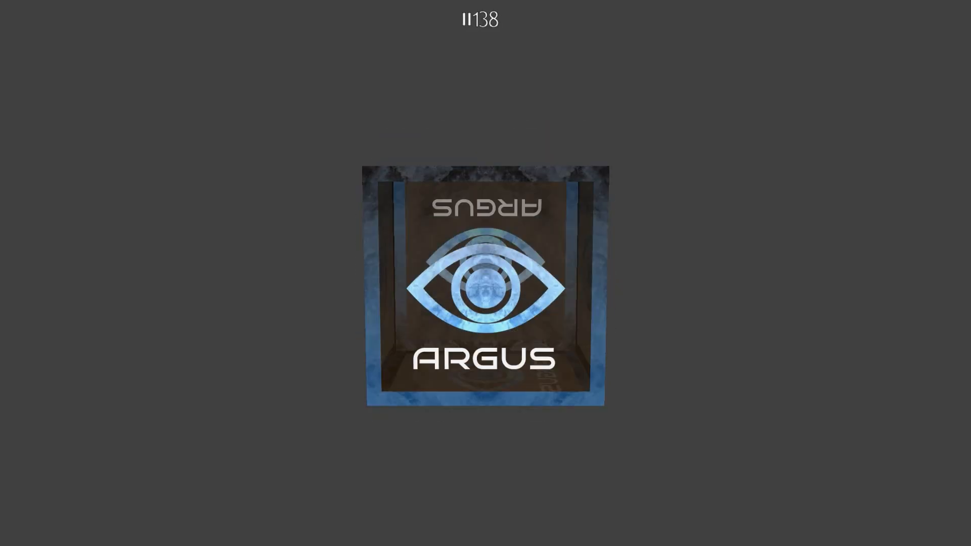
{"action": "key", "text": "Escape"}
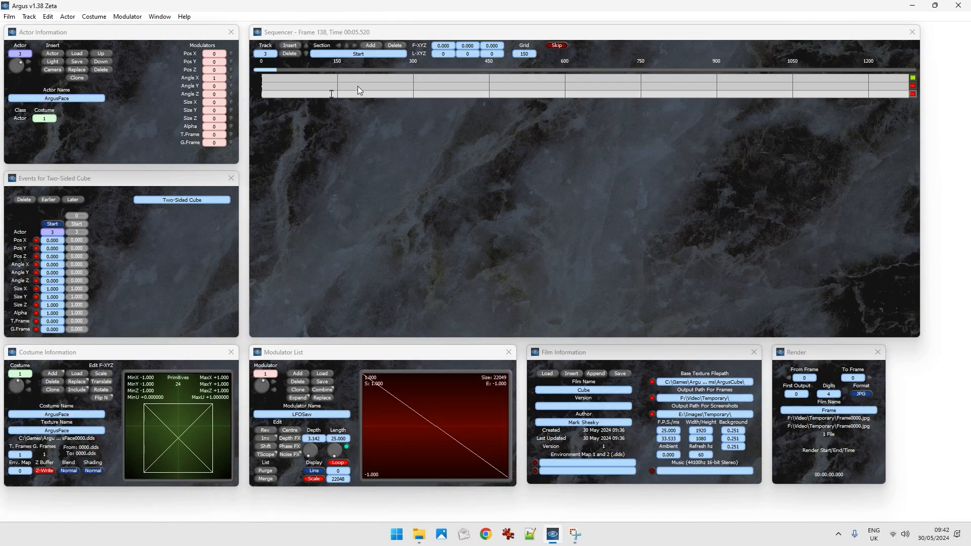
Return the sequencer position on the third track to frame 0.
{"action": "mouse_move", "coordinate": [272, 96]}
{"action": "left_mouse_down"}
{"action": "mouse_move", "coordinate": [286, 93]}
{"action": "mouse_move", "coordinate": [266, 97]}
{"action": "left_mouse_up"}
{"action": "key", "text": "Left"}
{"action": "key", "text": "Left"}
{"action": "key", "text": "Left"}
{"action": "key", "text": "Left"}
{"action": "key", "text": "Left"}
{"action": "key", "text": "Left"}
{"action": "key", "text": "Left"}
{"action": "key", "text": "Left"}
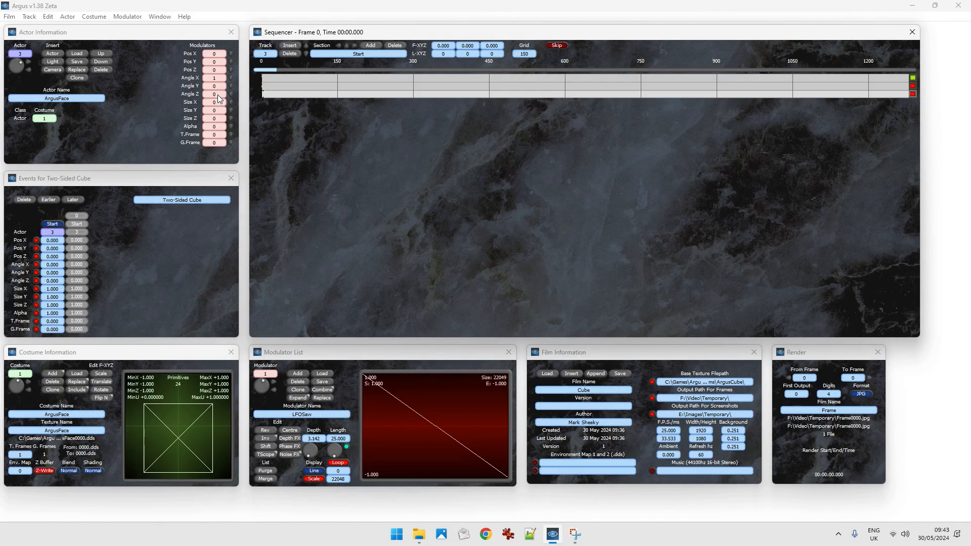
Clone the LFOSaw modulator, assign clone 2 to the cube actor's Angle Y, and set the clone's length to 50.
{"action": "left_click", "coordinate": [299, 391]}
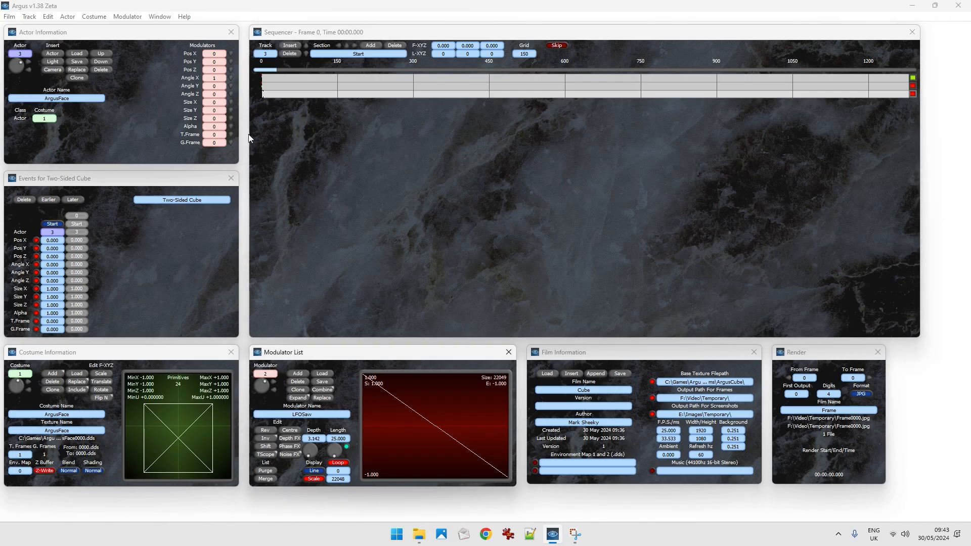
{"action": "left_click", "coordinate": [222, 87]}
{"action": "type", "text": "2"}
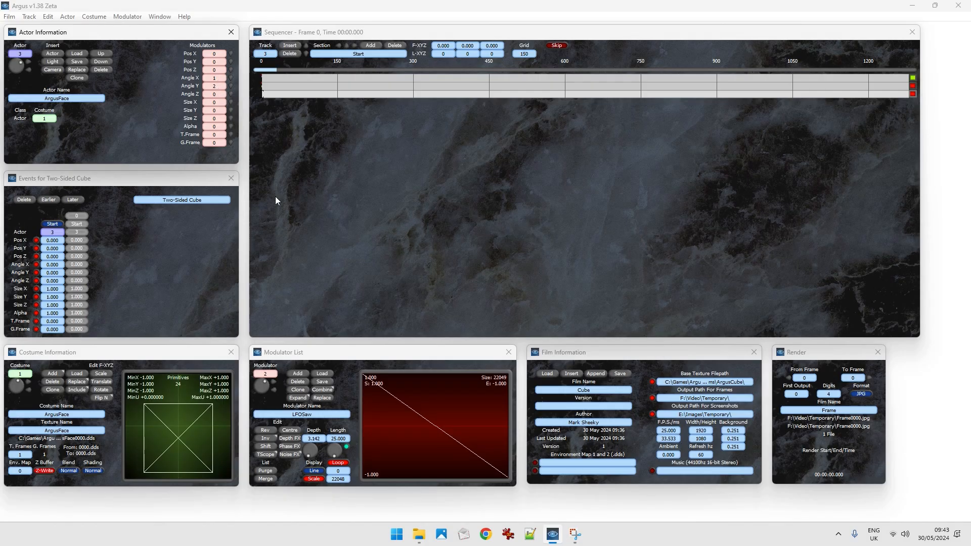
{"action": "left_click", "coordinate": [335, 439]}
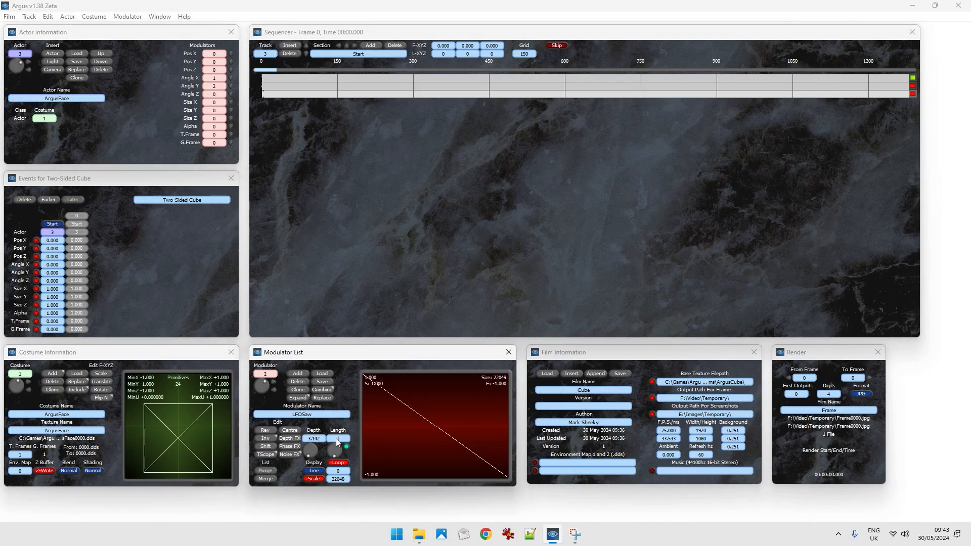
{"action": "type", "text": "50"}
{"action": "key", "text": "Return"}
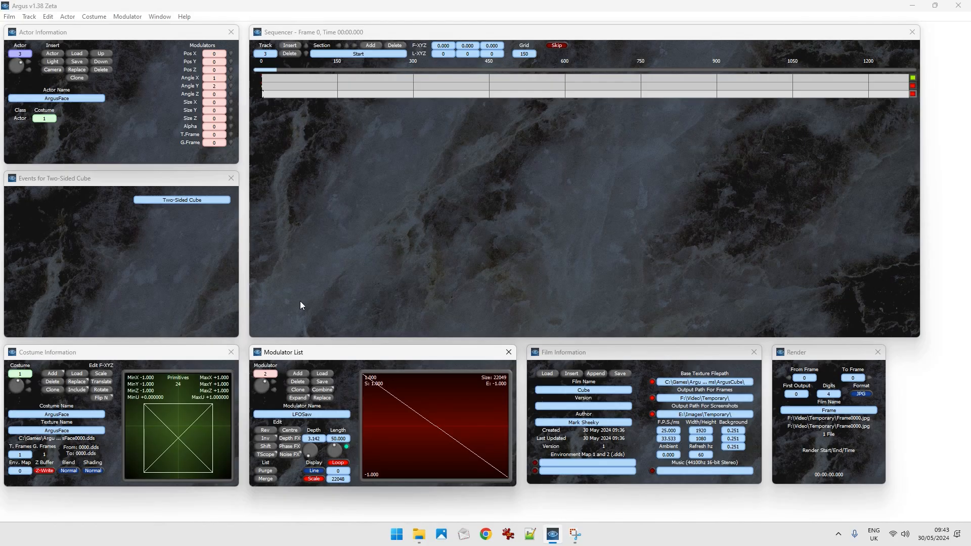
Move the sequencer back to frame 1 on the cube's track.
{"action": "left_click", "coordinate": [269, 98]}
{"action": "left_click", "coordinate": [265, 95]}
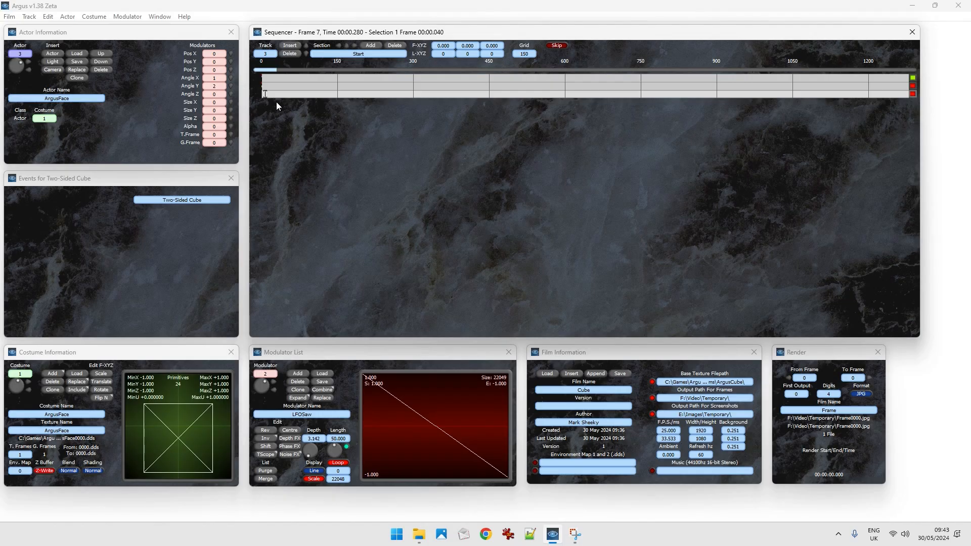
{"action": "key", "text": "Home"}
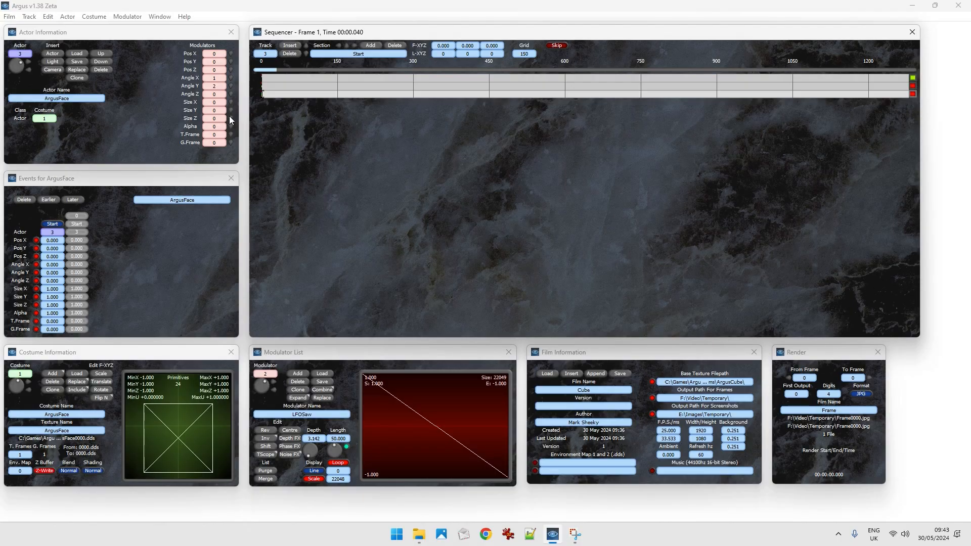
Clone the Angle Y modulator, assign clone 3 to the cube actor's Angle Z, and set the clone's length to 75.
{"action": "left_click", "coordinate": [302, 396]}
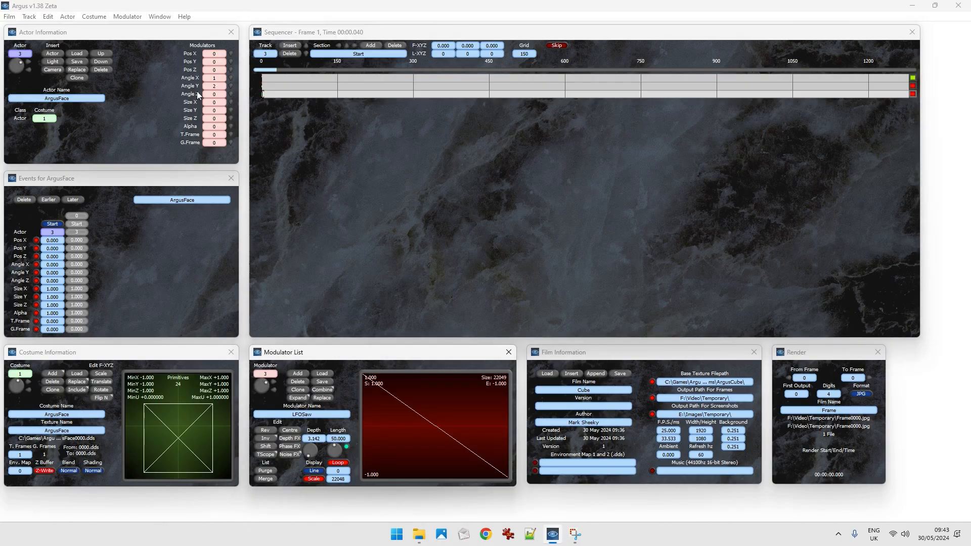
{"action": "left_click", "coordinate": [215, 95]}
{"action": "type", "text": "3"}
{"action": "key", "text": "Return"}
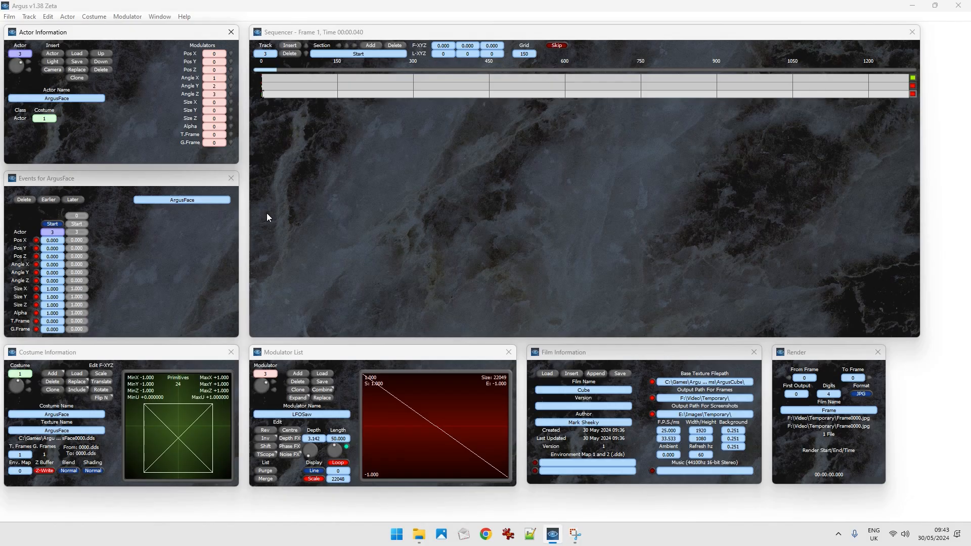
{"action": "left_click", "coordinate": [341, 439]}
{"action": "type", "text": "75"}
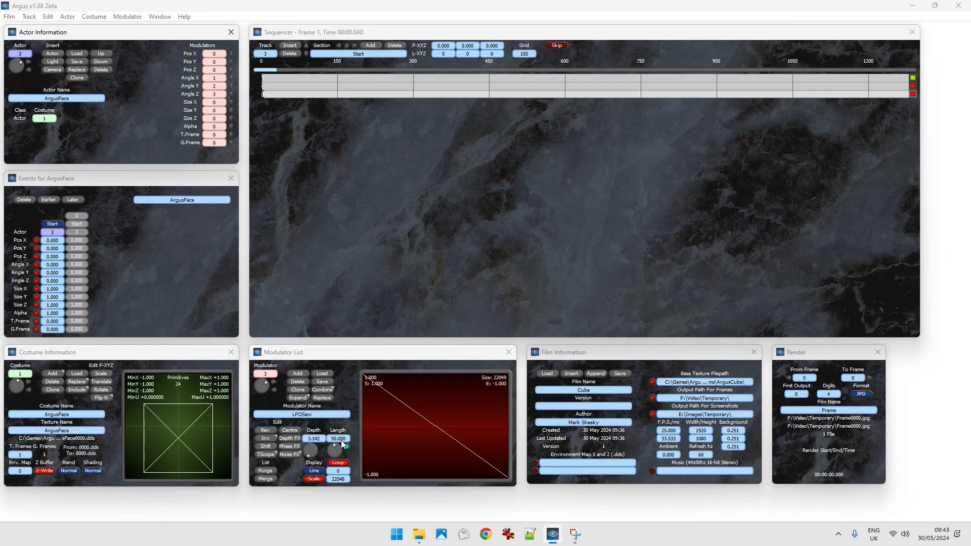
{"action": "key", "text": "Return"}
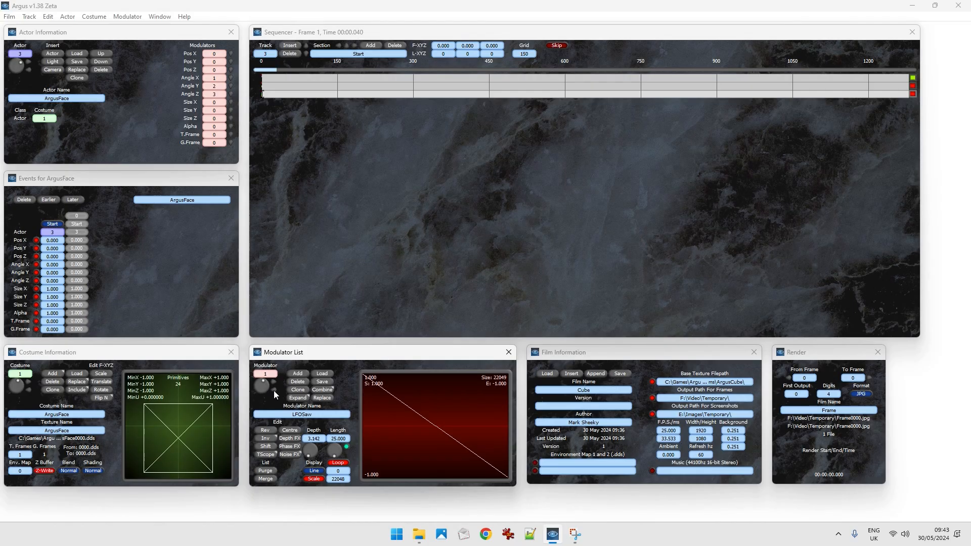
Auto-name all modulators and display modulator 1 to check its name.
{"action": "left_click", "coordinate": [128, 18]}
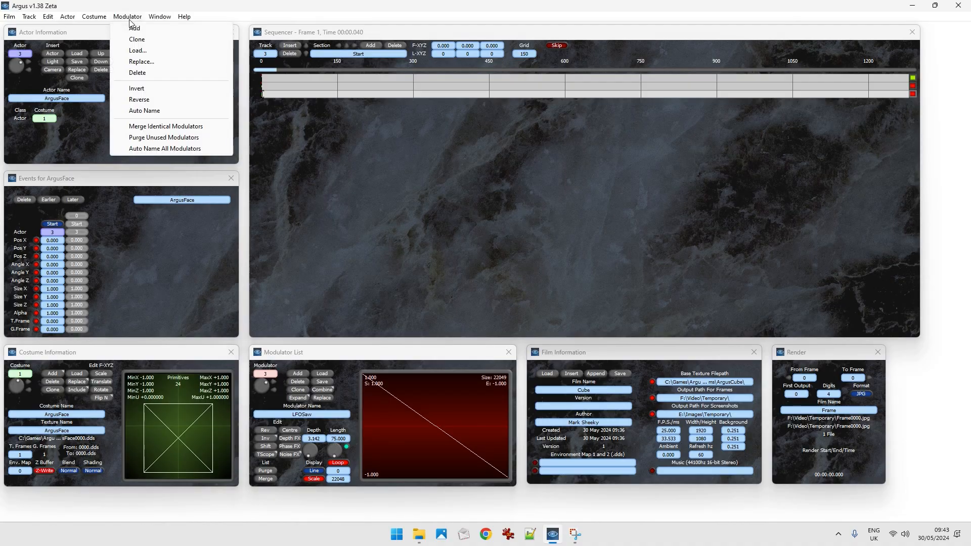
{"action": "left_click", "coordinate": [149, 149]}
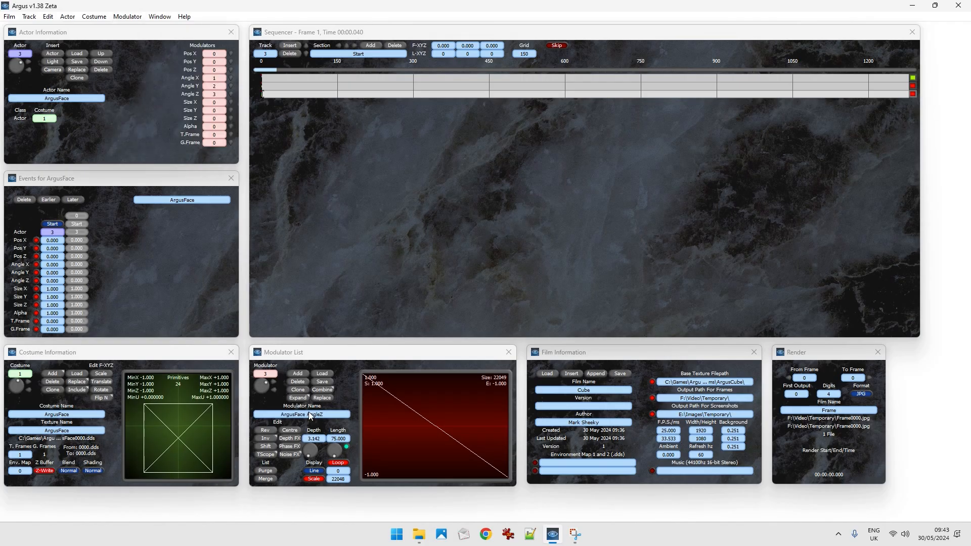
{"action": "left_click", "coordinate": [274, 390]}
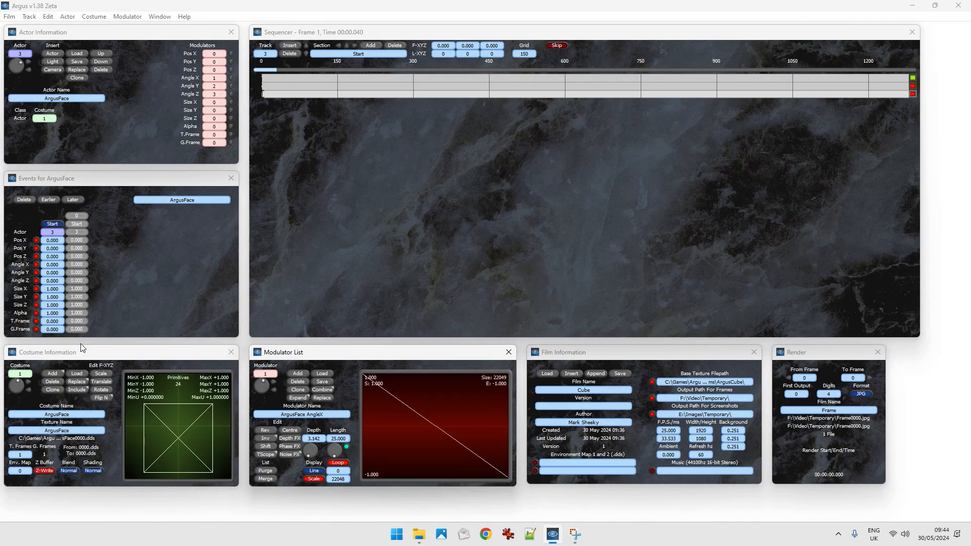
Return the sequencer to frame 0 and play the film to preview the cube rotating on all three axes.
{"action": "left_click", "coordinate": [263, 94]}
{"action": "left_click_drag", "start_coordinate": [276, 94], "coordinate": [263, 93]}
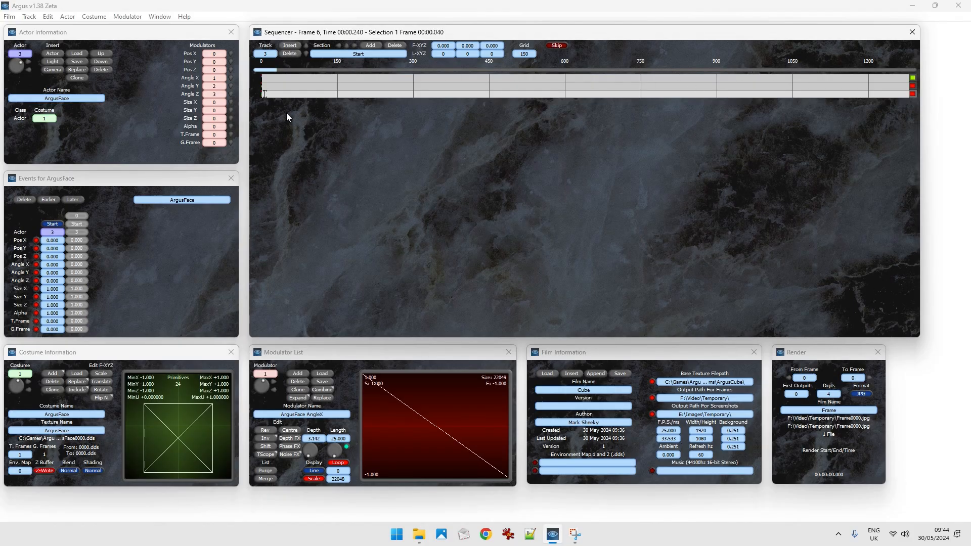
{"action": "key", "text": "Home"}
{"action": "key", "text": "space"}
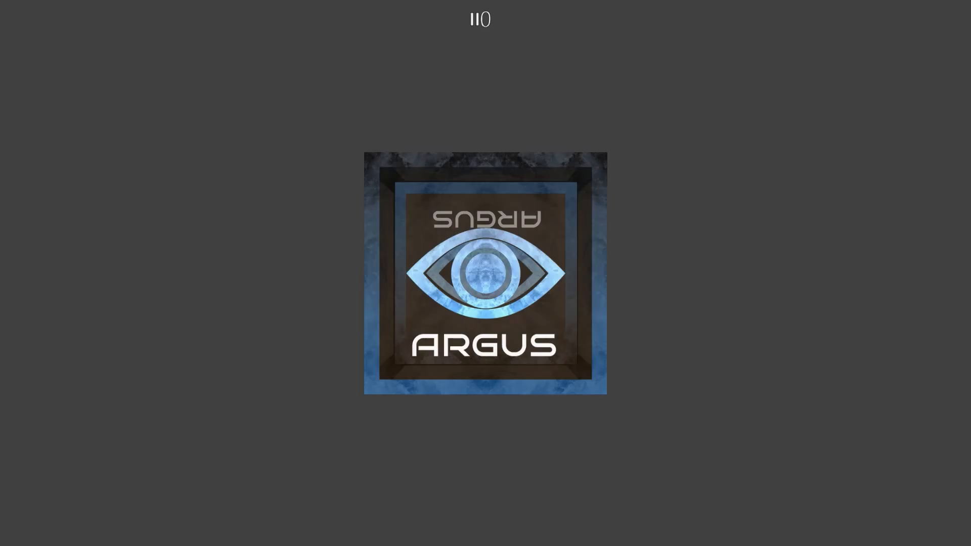
{"action": "key", "text": "space"}
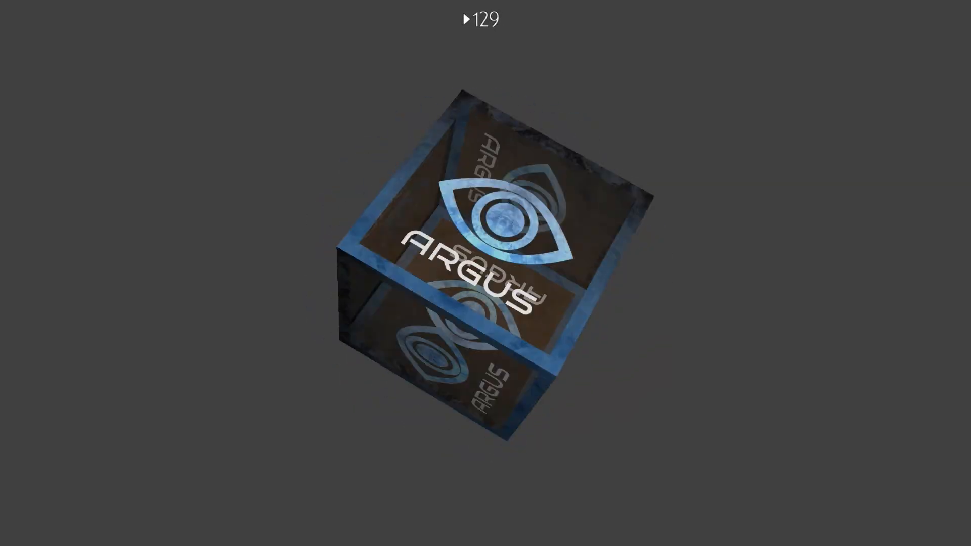
{"action": "key", "text": "space"}
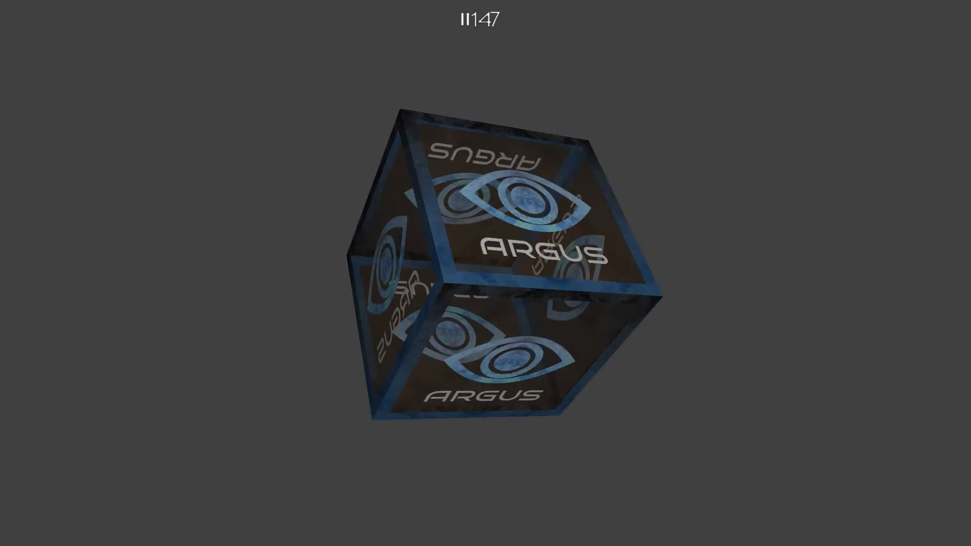
{"action": "key", "text": "Escape"}
Set Pos X of the third track's start event at frame 0 to -1 and preview the cube's new position.
{"action": "key", "text": "Home"}
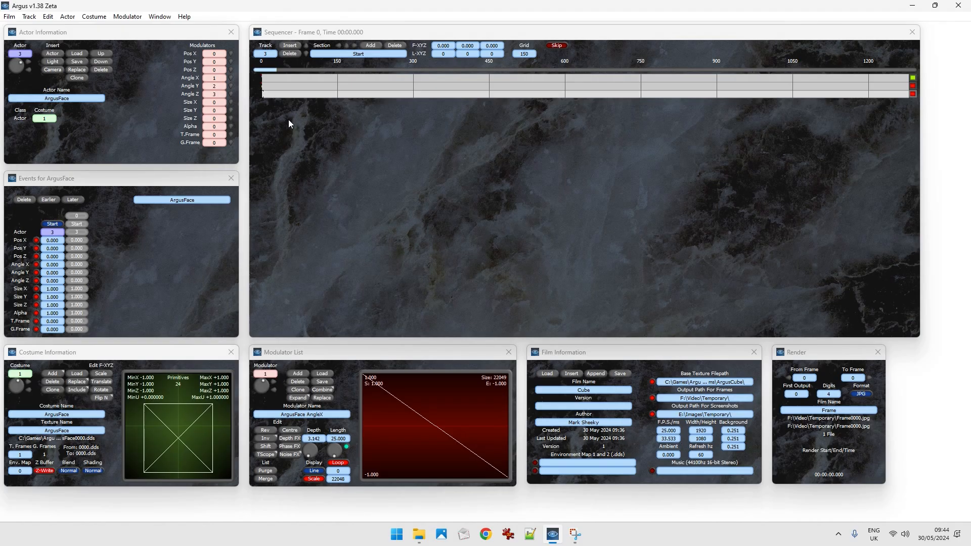
{"action": "left_click", "coordinate": [57, 241]}
{"action": "type", "text": "-1"}
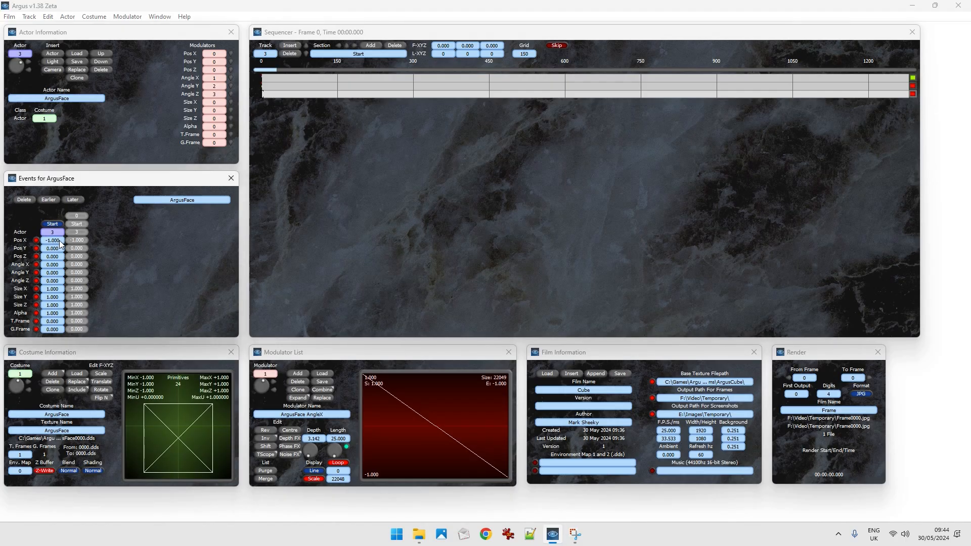
{"action": "key", "text": "F5"}
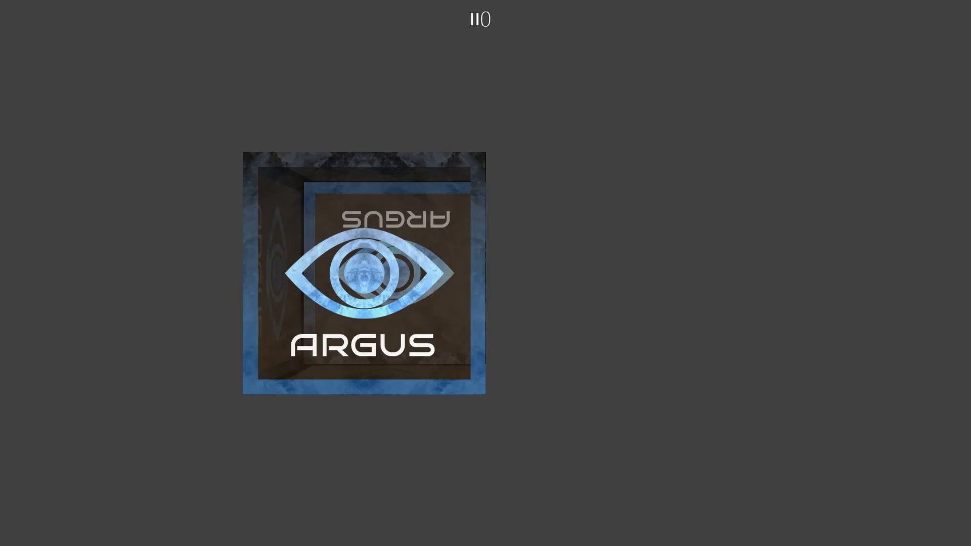
{"action": "key", "text": "Escape"}
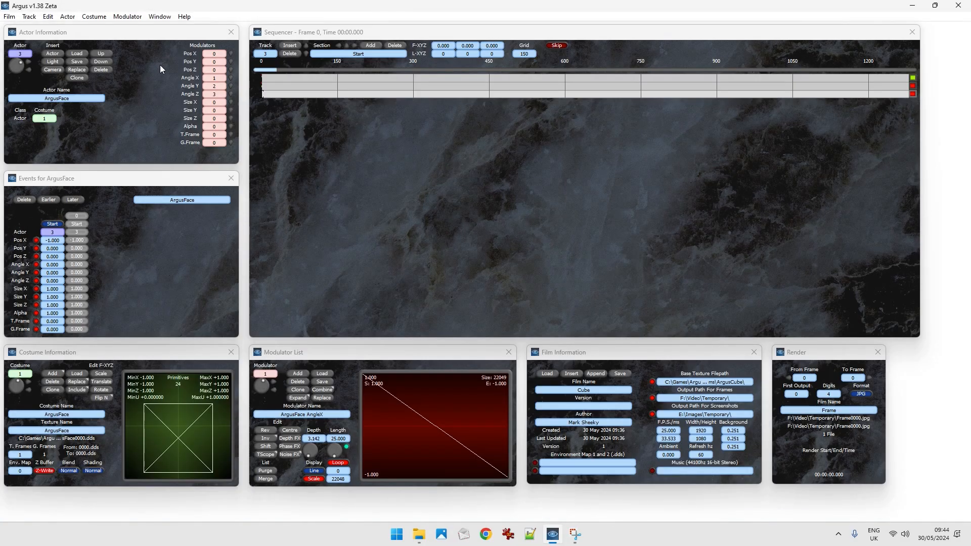
Insert a fourth sequencer track with a start event for cube actor 3 and set its Pos X to 2.
{"action": "left_click", "coordinate": [290, 46]}
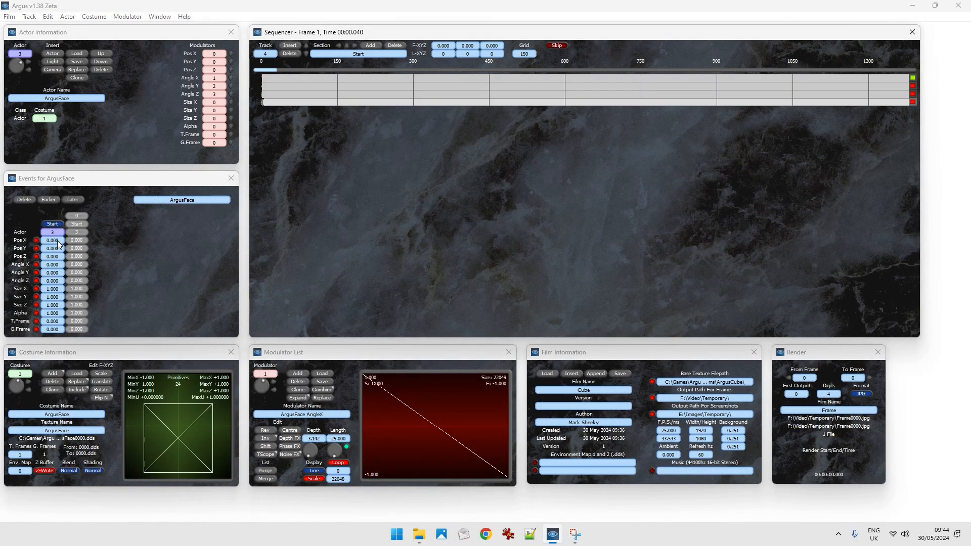
{"action": "left_click", "coordinate": [62, 239]}
{"action": "type", "text": "2"}
{"action": "key", "text": "Return"}
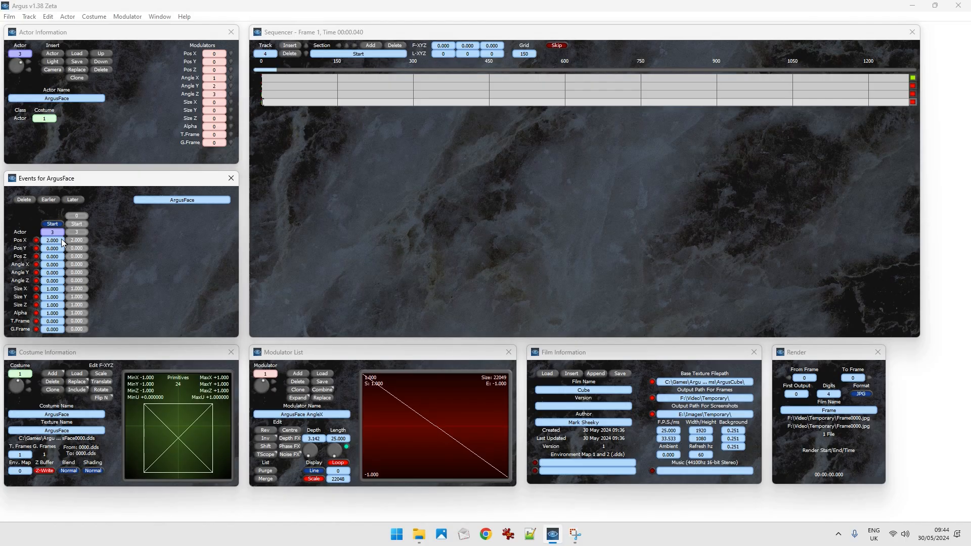
Compare the actors used by the third and fourth tracks' start events, and rename costume 1 as Argus Box.
{"action": "left_click", "coordinate": [56, 232]}
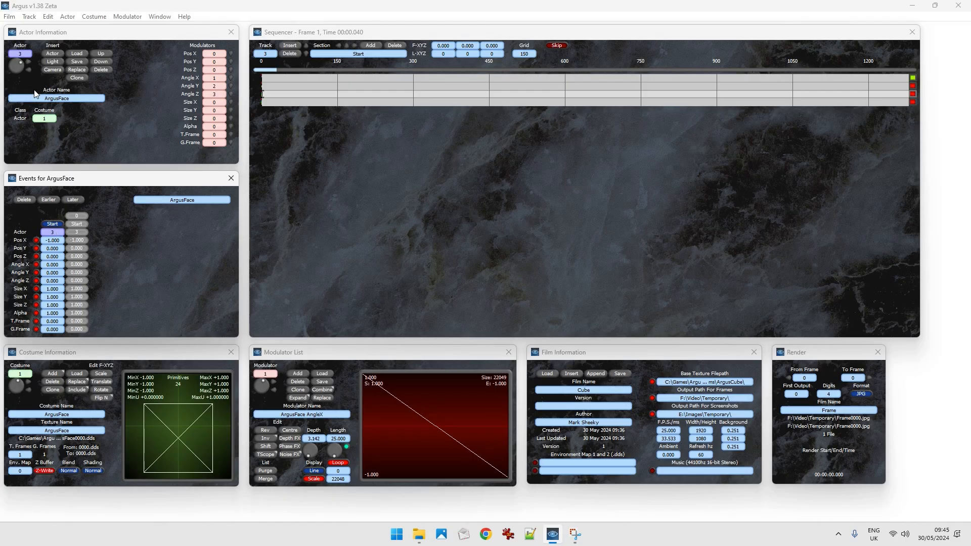
{"action": "key", "text": "Down"}
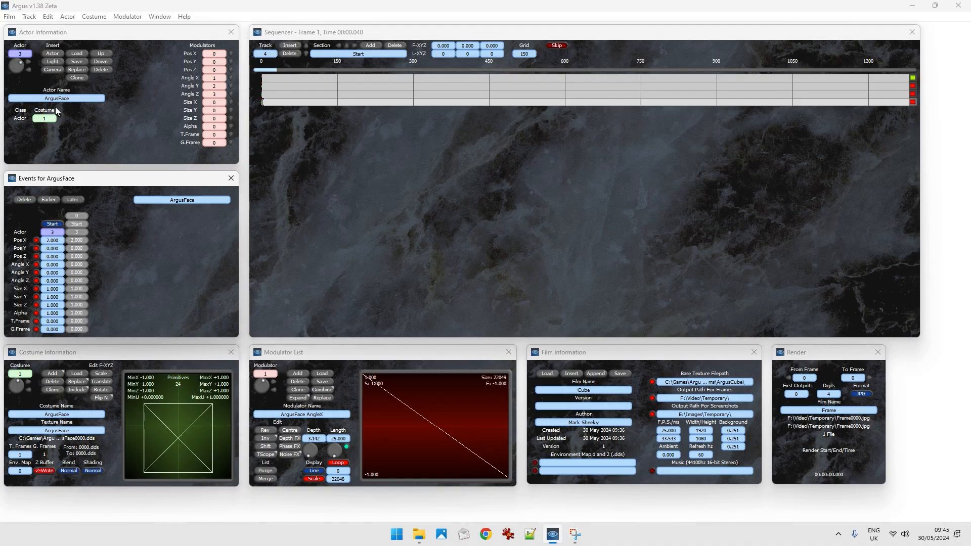
{"action": "key", "text": "Up"}
{"action": "key", "text": "Down"}
{"action": "left_click", "coordinate": [73, 414]}
{"action": "key", "text": "BackSpace"}
{"action": "key", "text": "BackSpace"}
{"action": "key", "text": "BackSpace"}
{"action": "key", "text": "BackSpace"}
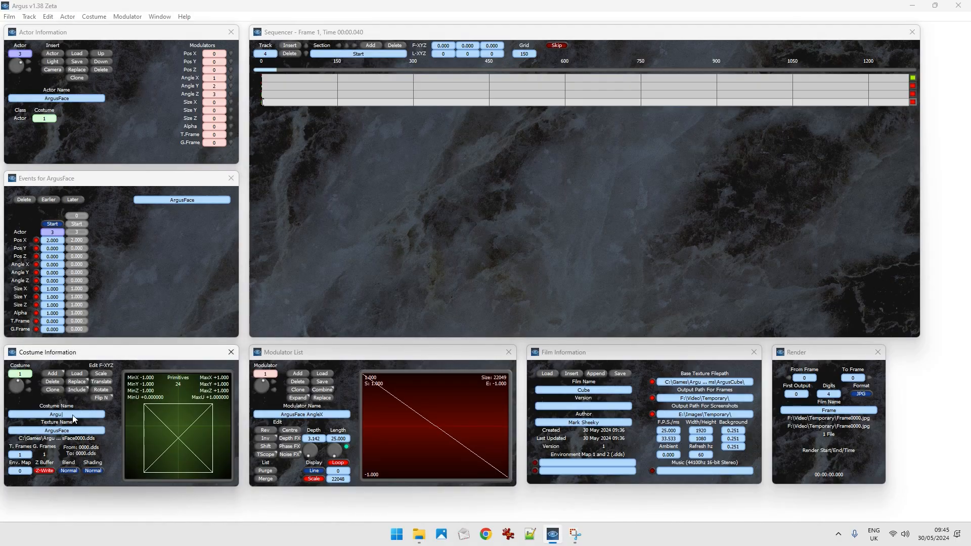
{"action": "type", "text": "Box"}
{"action": "key", "text": "Return"}
Check the third and fourth tracks' start events again and play the film to preview both cubes rotating.
{"action": "left_click", "coordinate": [57, 232]}
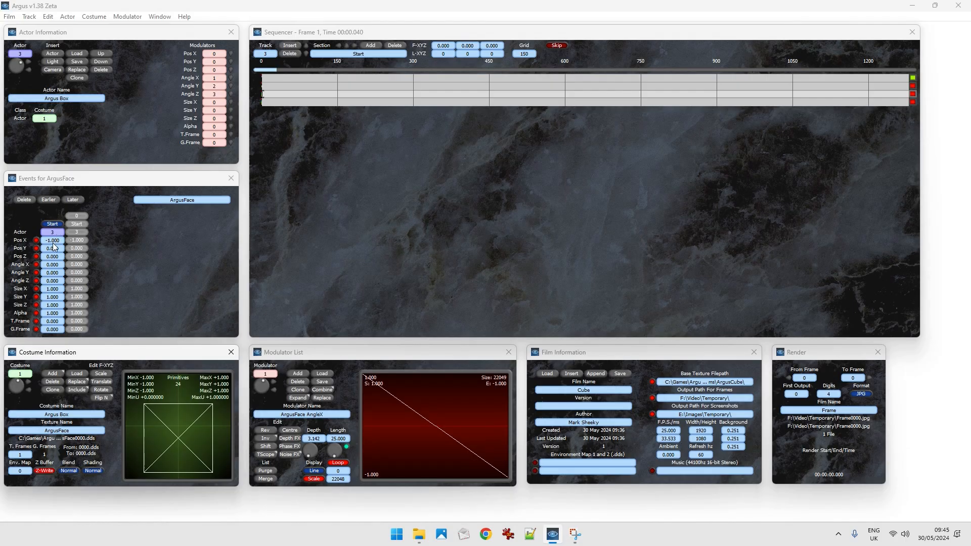
{"action": "key", "text": "Down"}
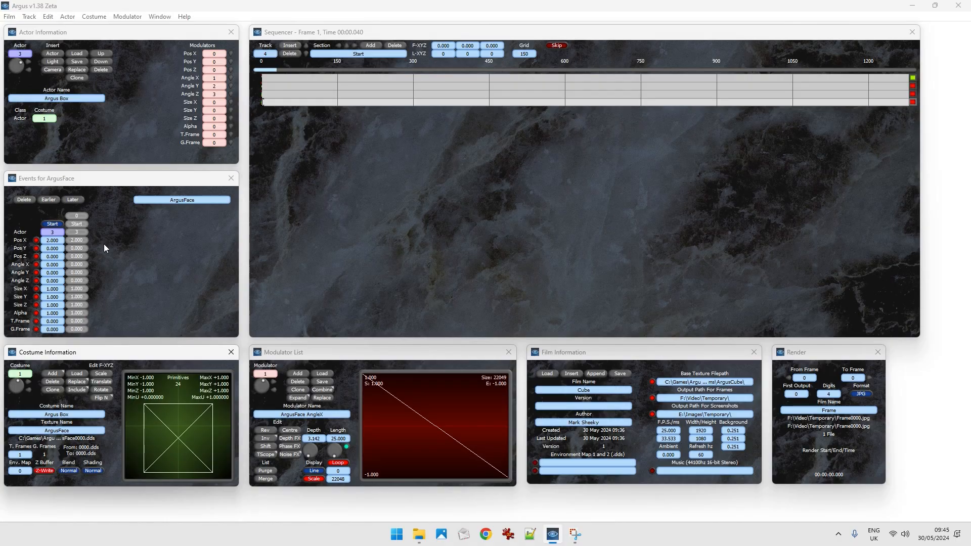
{"action": "key", "text": "space"}
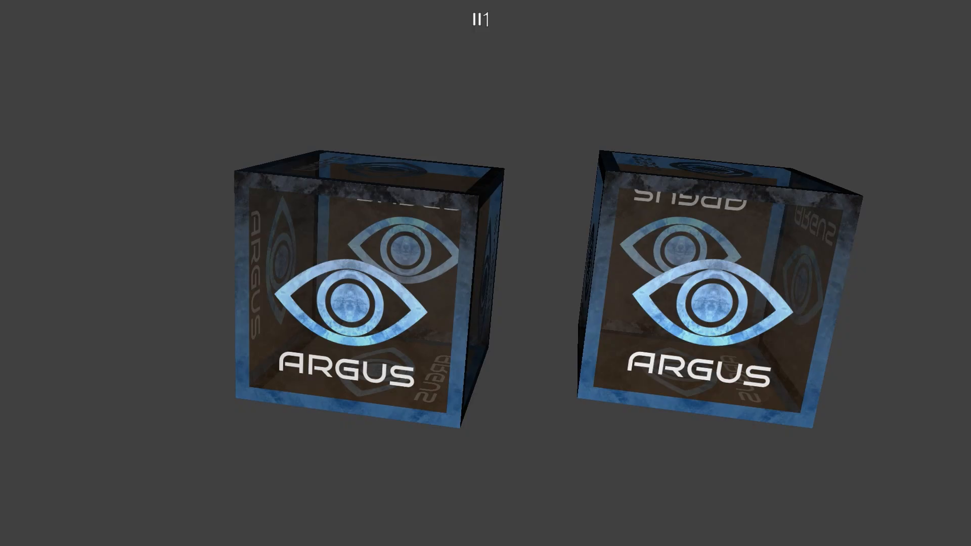
{"action": "key", "text": "space"}
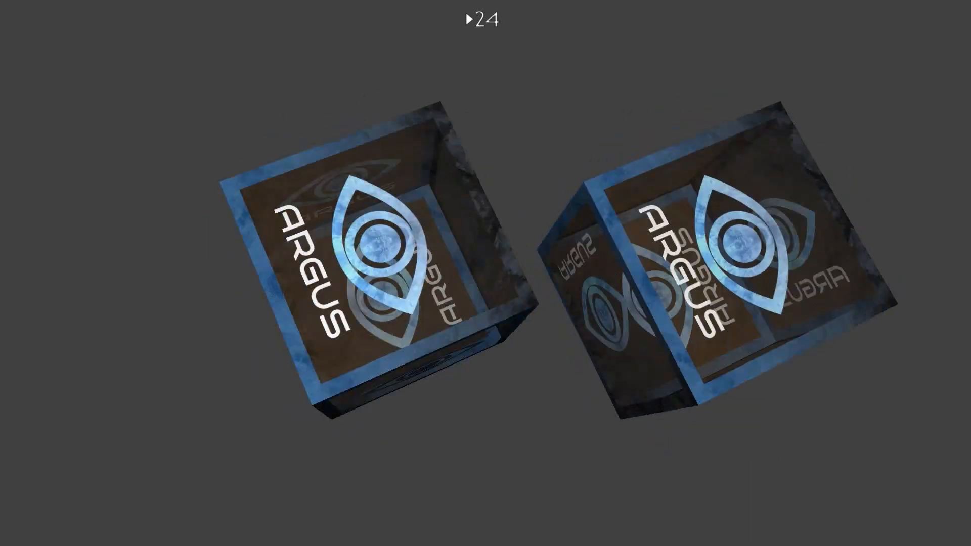
{"action": "key", "text": "space"}
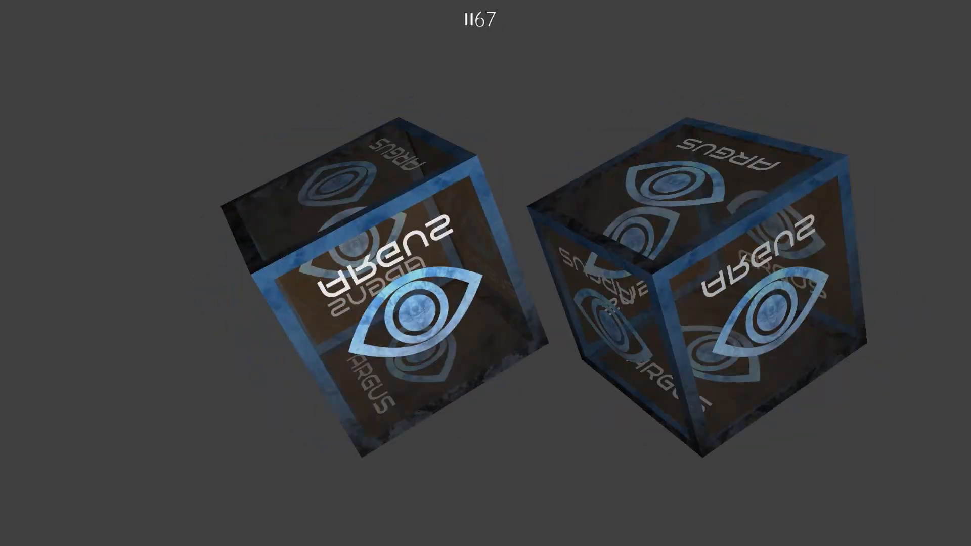
{"action": "key", "text": "Escape"}
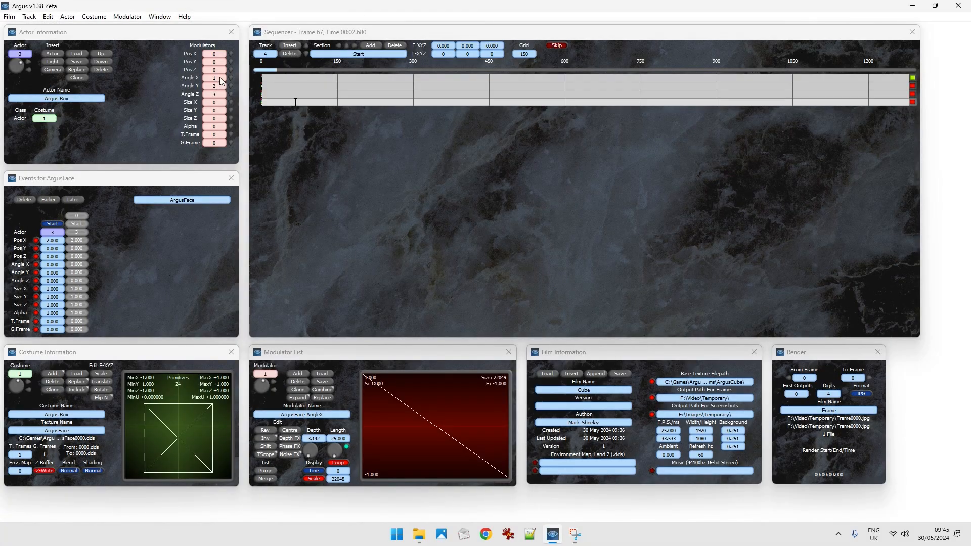
Cut the start event at frame 0 from the fourth track.
{"action": "left_click", "coordinate": [271, 103]}
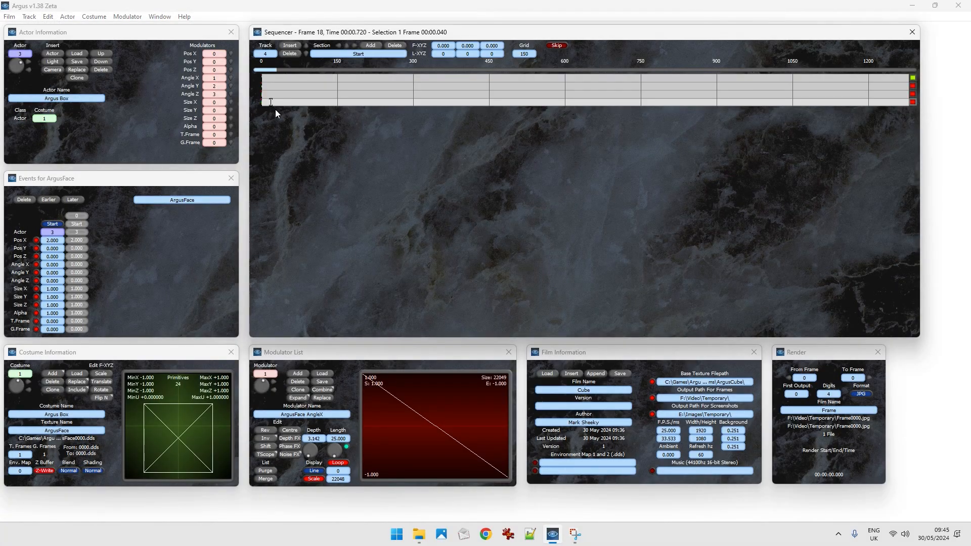
{"action": "key", "text": "Home"}
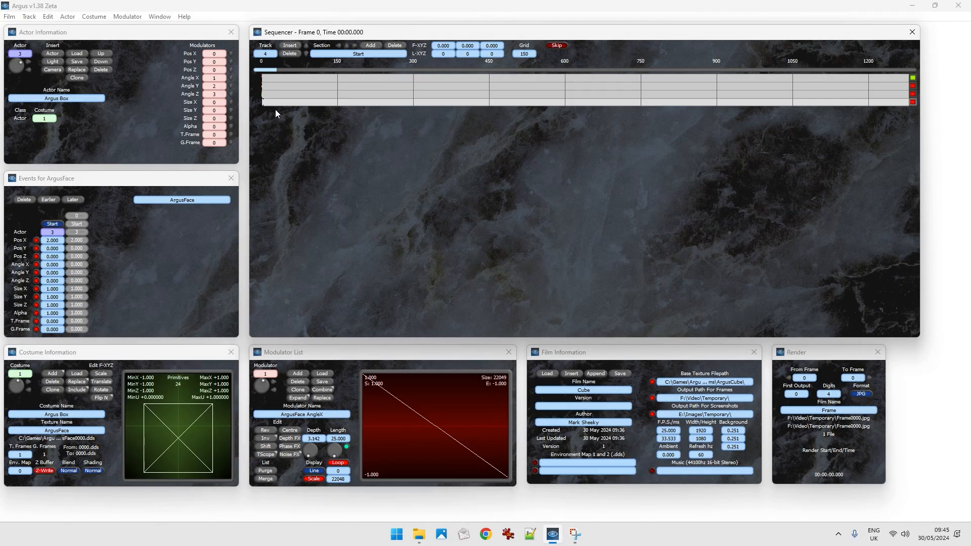
{"action": "key", "text": "shift+Right"}
{"action": "key", "text": "Left"}
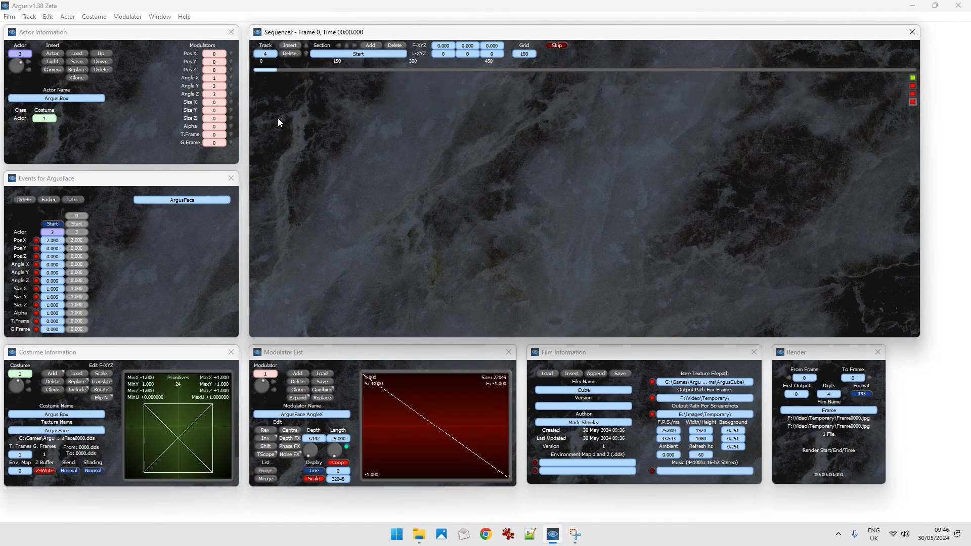
{"action": "key", "text": "Right"}
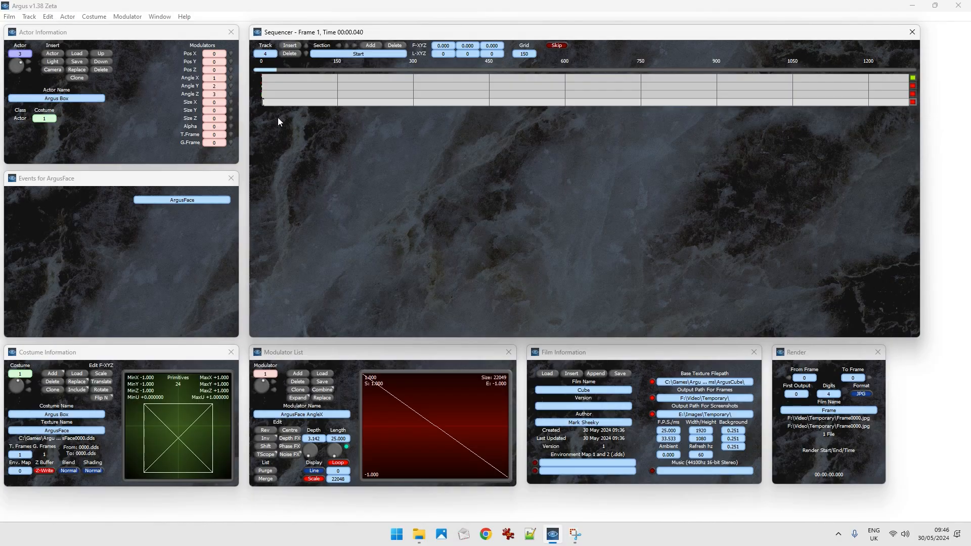
Paste the cut start event on the fourth track at frame 50.
{"action": "left_click", "coordinate": [273, 102]}
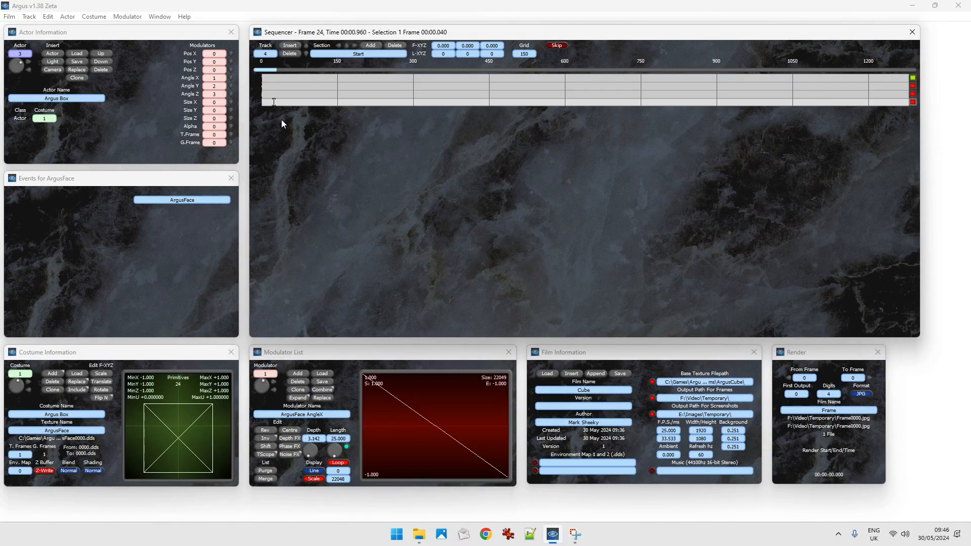
{"action": "key", "text": "Right"}
{"action": "key", "text": "Right"}
{"action": "key", "text": "Right"}
{"action": "key", "text": "Right"}
{"action": "key", "text": "Right"}
{"action": "key", "text": "Right"}
{"action": "left_click", "coordinate": [288, 102]}
{"action": "key", "text": "Left"}
{"action": "key", "text": "Left"}
{"action": "key", "text": "Left"}
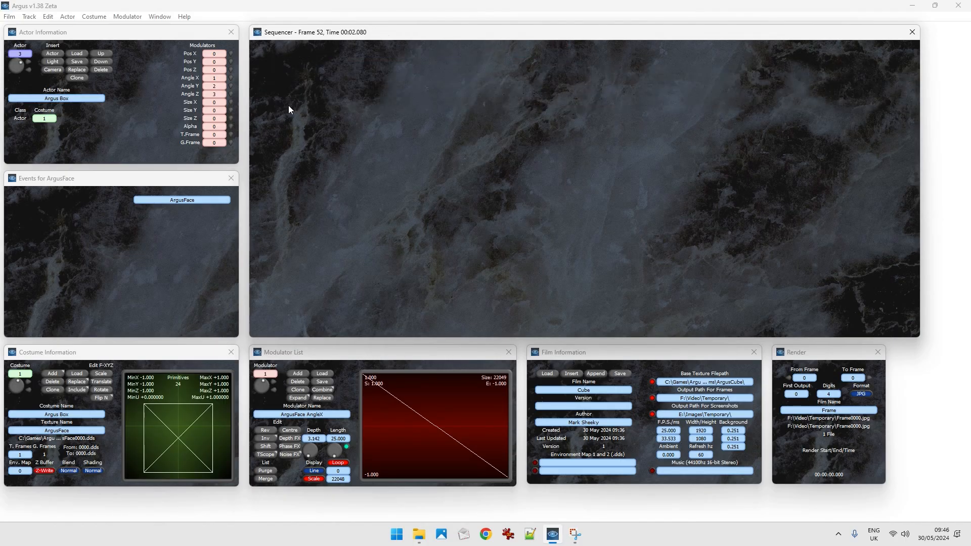
{"action": "key", "text": "Right"}
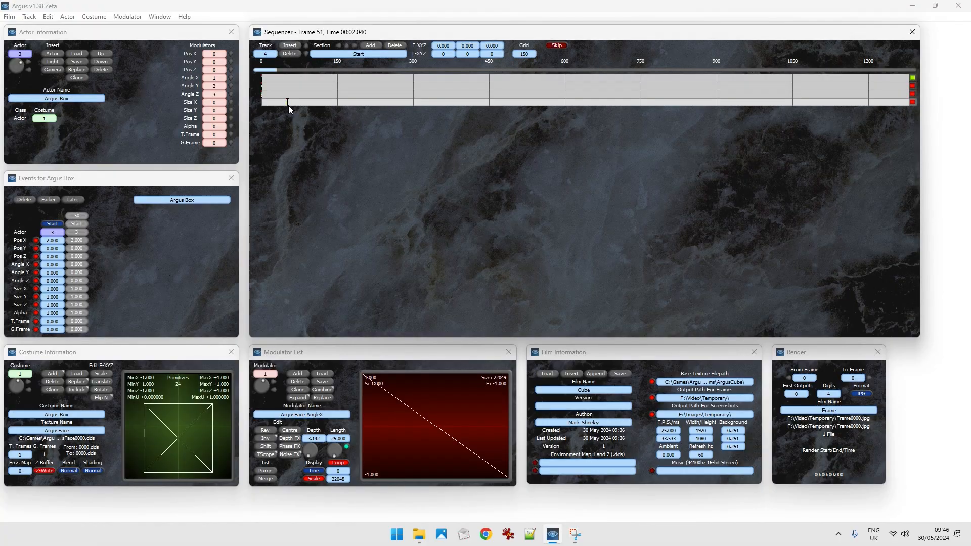
Return the fourth track to frame 0 and play the film to preview when the second cube appears.
{"action": "key", "text": "Up"}
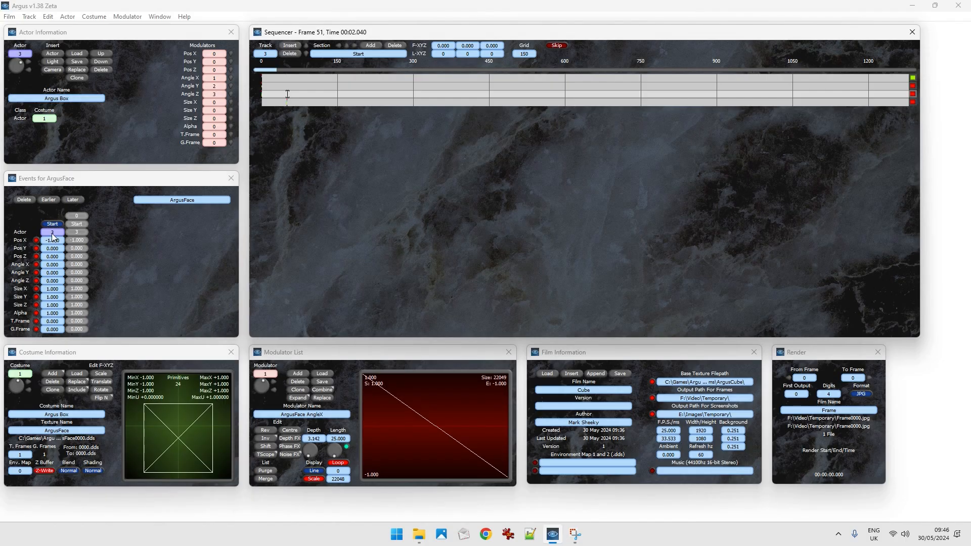
{"action": "left_click", "coordinate": [282, 102]}
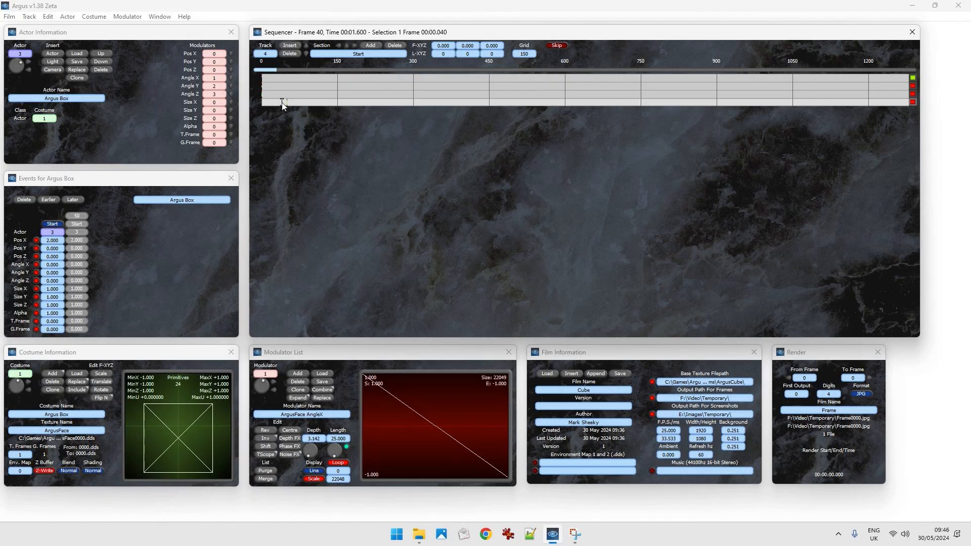
{"action": "key", "text": "Home"}
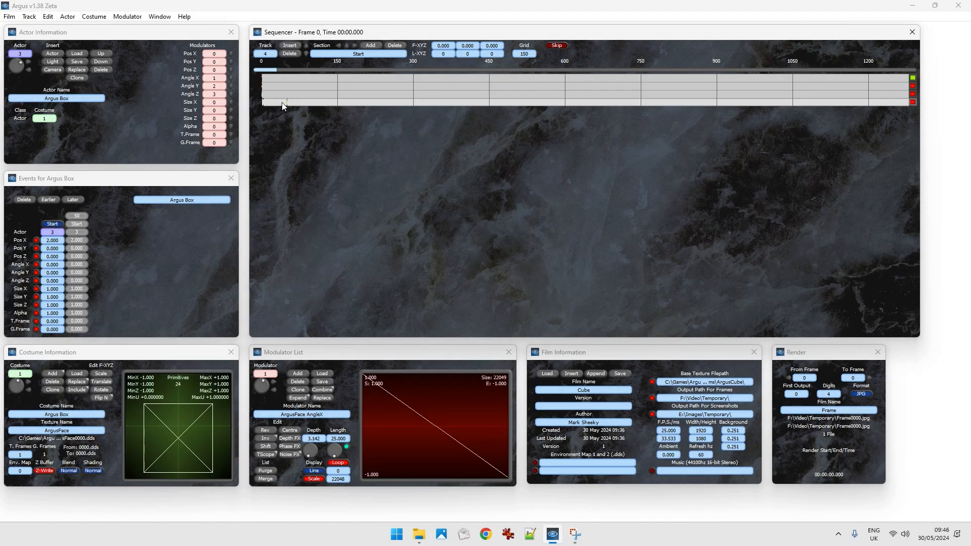
{"action": "key", "text": "space"}
{"action": "key", "text": "space"}
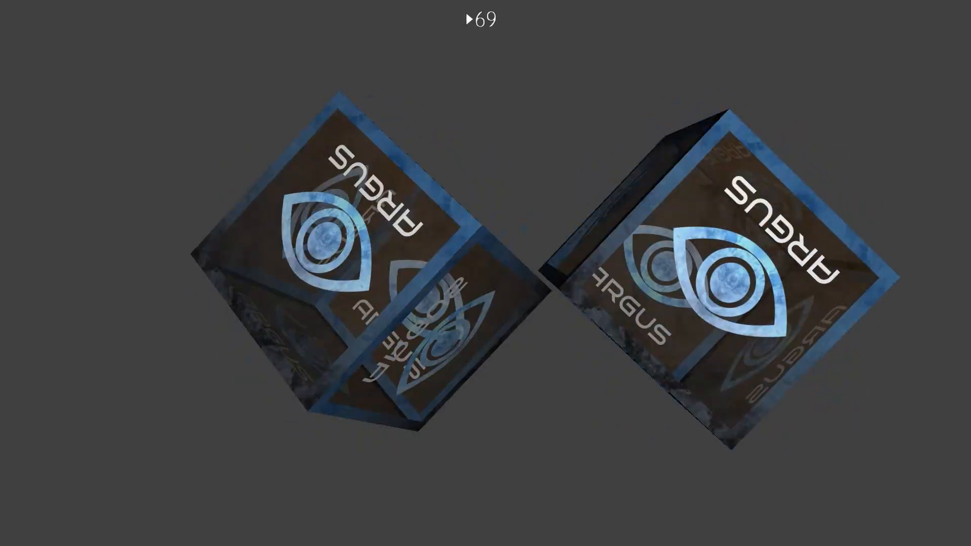
Pause the film and step through frames 49 and 50 to examine the second cube's entry.
{"action": "key", "text": "space"}
{"action": "key", "text": "Left"}
{"action": "key", "text": "Left"}
{"action": "key", "text": "Left"}
{"action": "key", "text": "Left"}
{"action": "key", "text": "Left"}
{"action": "key", "text": "Left"}
{"action": "key", "text": "Left"}
{"action": "key", "text": "Left"}
{"action": "key", "text": "Left"}
{"action": "key", "text": "Left"}
{"action": "key", "text": "Left"}
{"action": "key", "text": "Left"}
{"action": "key", "text": "Left"}
{"action": "key", "text": "Left"}
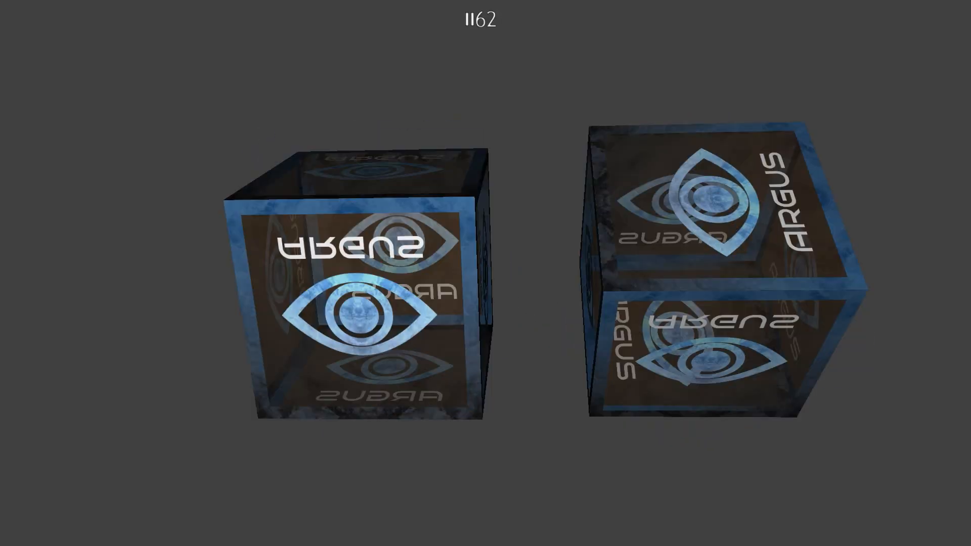
{"action": "key", "text": "Left"}
{"action": "key", "text": "Left"}
{"action": "key", "text": "Left"}
{"action": "key", "text": "Left"}
{"action": "key", "text": "Left"}
{"action": "key", "text": "Left"}
{"action": "key", "text": "Left"}
{"action": "key", "text": "Left"}
{"action": "key", "text": "Left"}
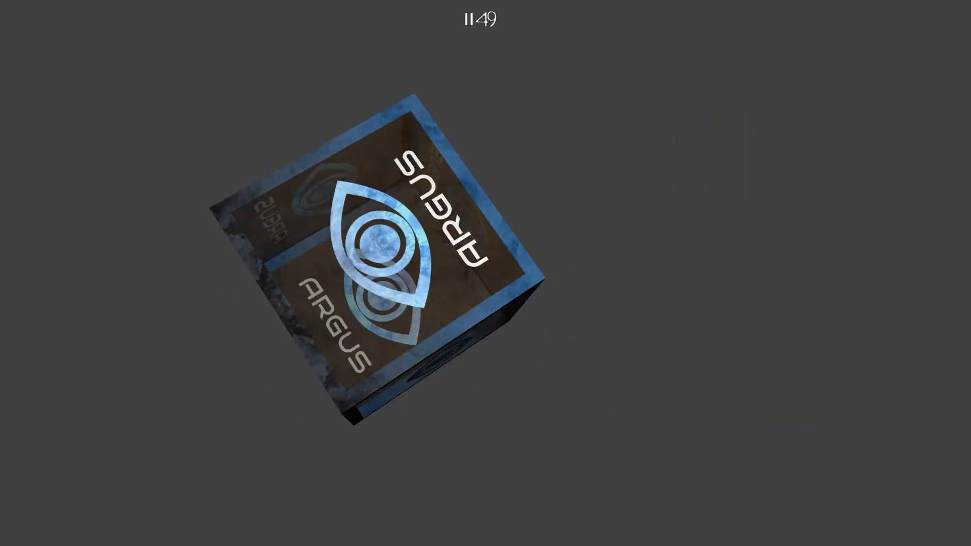
{"action": "key", "text": "Right"}
{"action": "key", "text": "Right"}
{"action": "key", "text": "Right"}
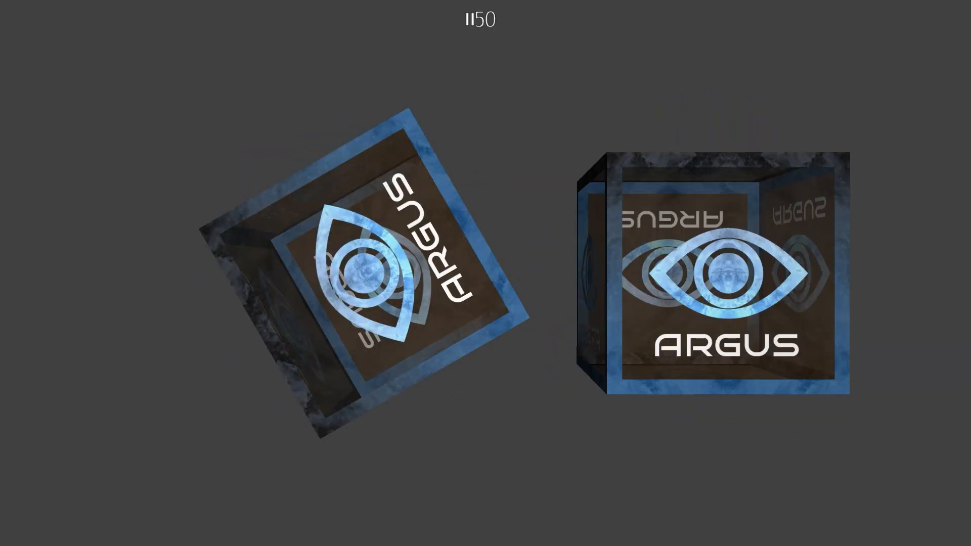
{"action": "key", "text": "Escape"}
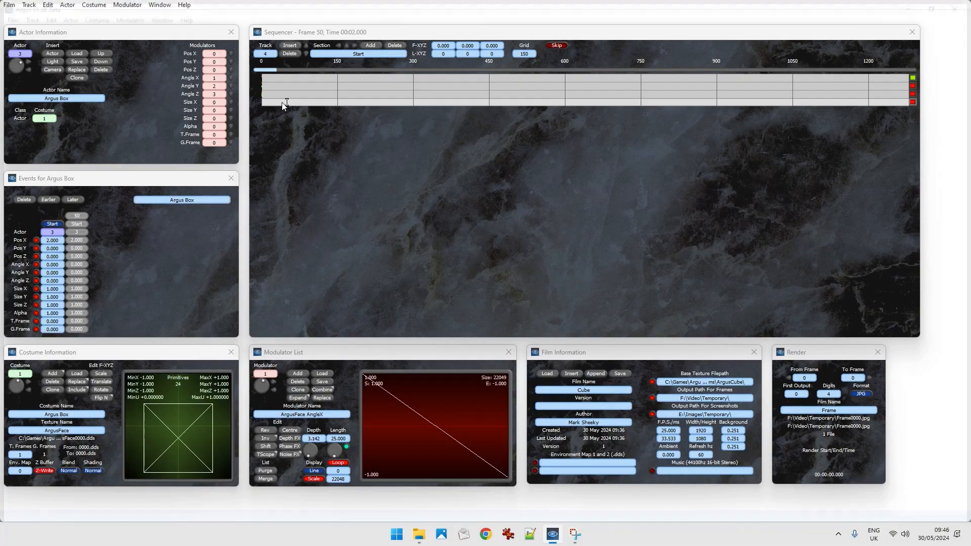
Set Size X, Size Y and Size Z of the fourth track's start event to 0.5.
{"action": "left_click", "coordinate": [290, 104]}
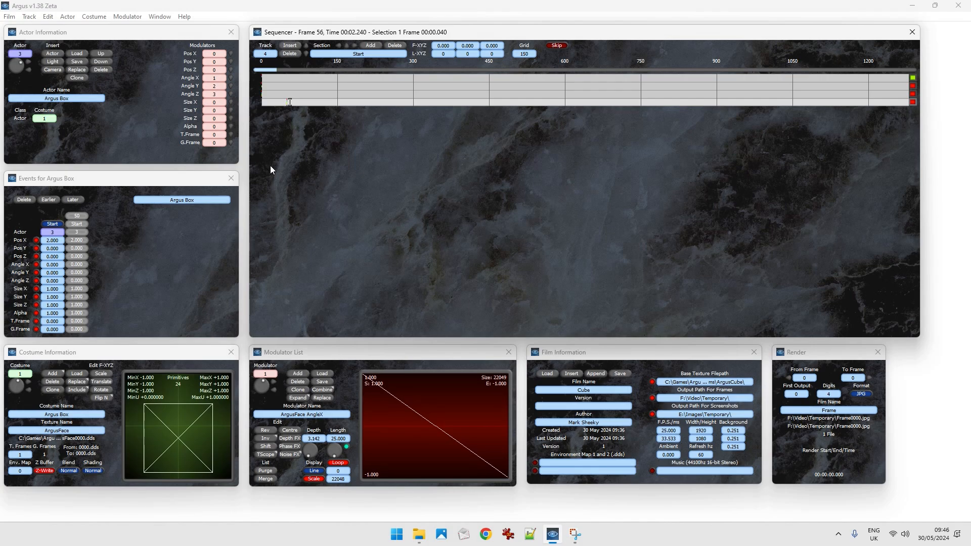
{"action": "left_click", "coordinate": [56, 290]}
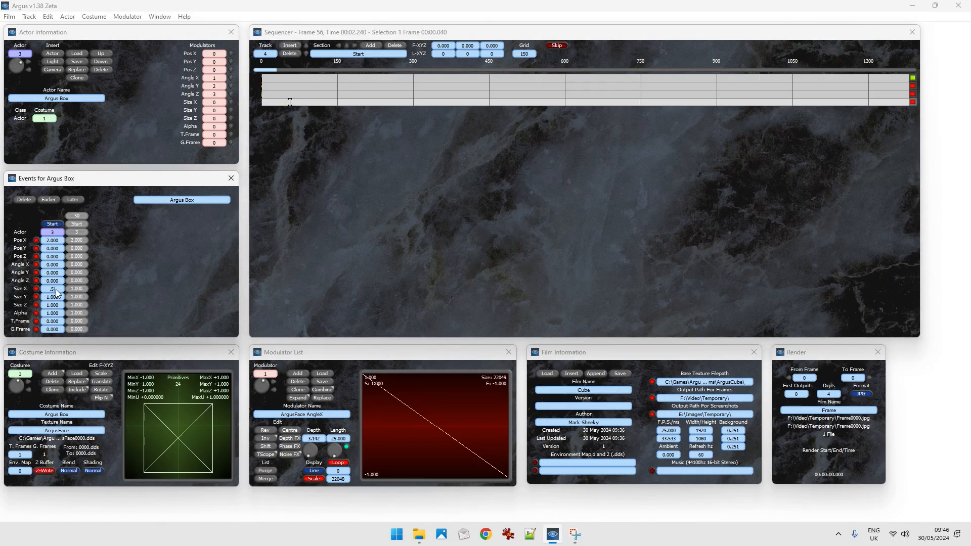
{"action": "type", "text": ".5"}
{"action": "left_click", "coordinate": [58, 298]}
{"action": "type", "text": ".5"}
{"action": "left_click", "coordinate": [56, 304]}
{"action": "type", "text": ".5"}
{"action": "key", "text": "Return"}
Play the film to preview the resized second cube beside the first one.
{"action": "key", "text": "space"}
{"action": "key", "text": "space"}
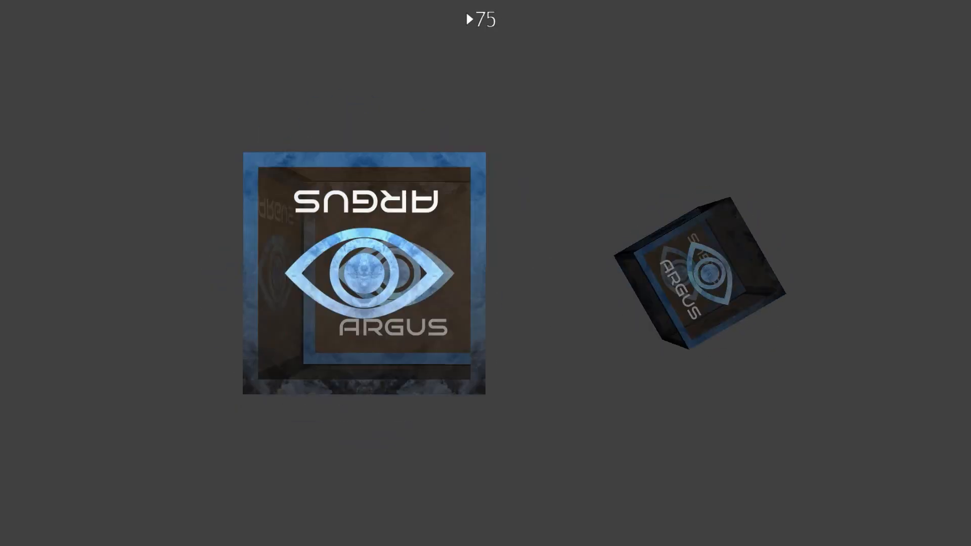
{"action": "key", "text": "space"}
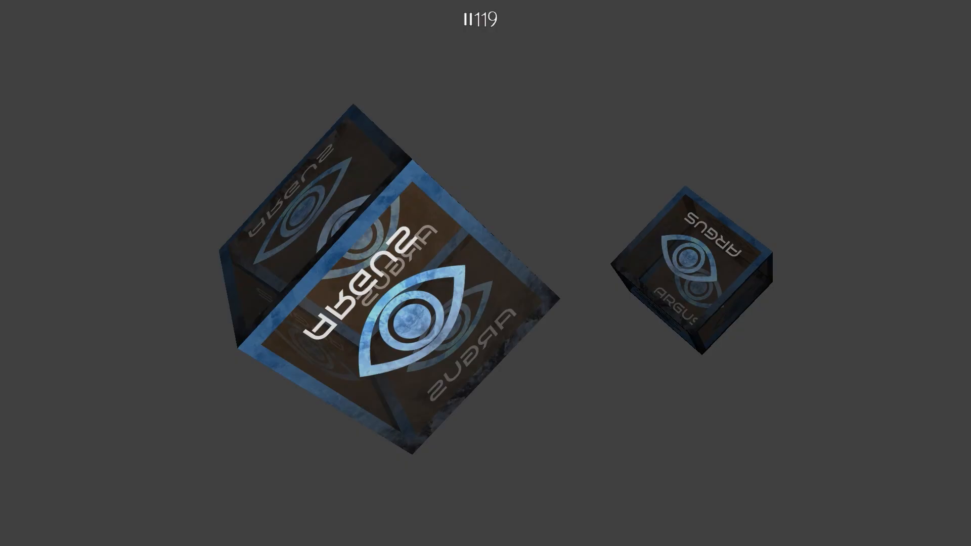
{"action": "key", "text": "Escape"}
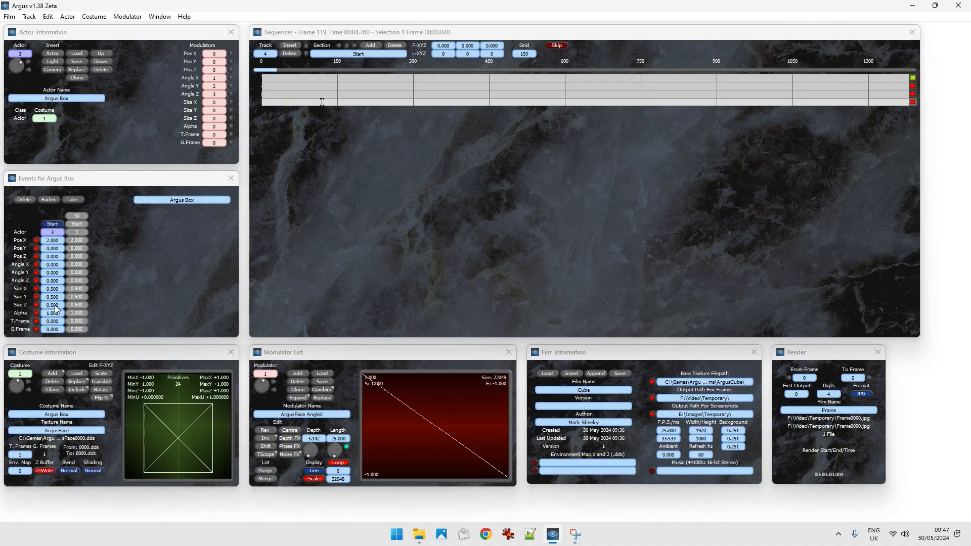
Examine the events governing the third and fourth tracks at positions before and after frame 50.
{"action": "left_click", "coordinate": [287, 104]}
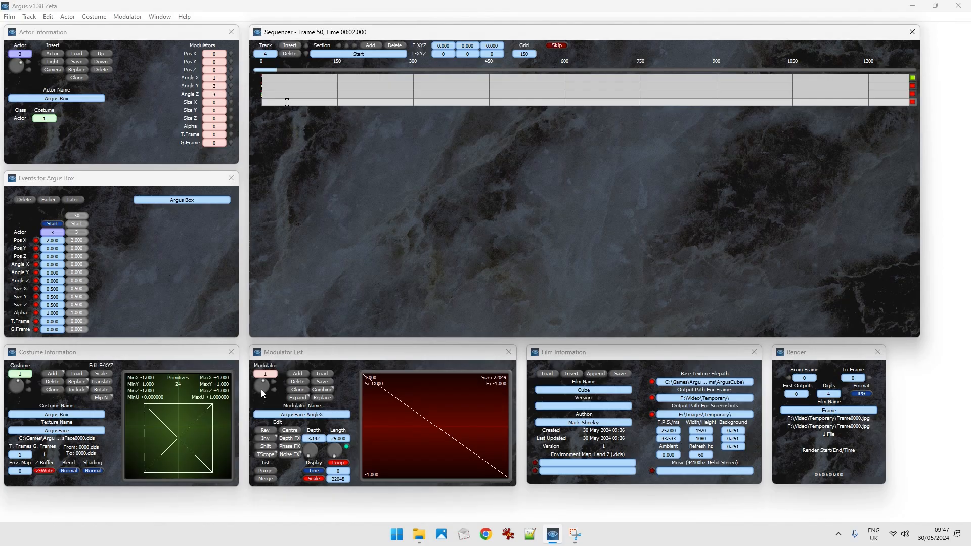
{"action": "left_click", "coordinate": [214, 94]}
{"action": "left_click", "coordinate": [278, 101]}
{"action": "left_click", "coordinate": [283, 103]}
{"action": "left_click", "coordinate": [284, 95]}
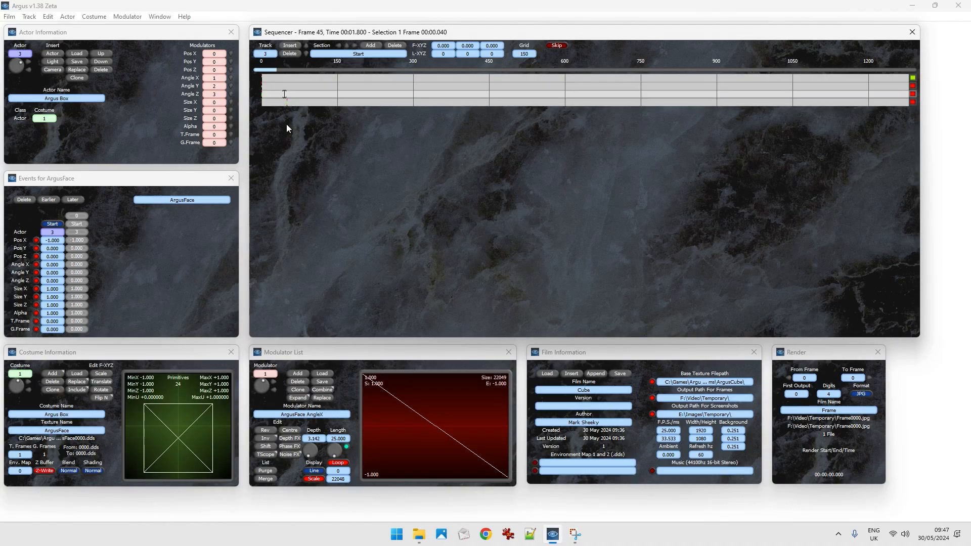
{"action": "key", "text": "Down"}
{"action": "key", "text": "Home"}
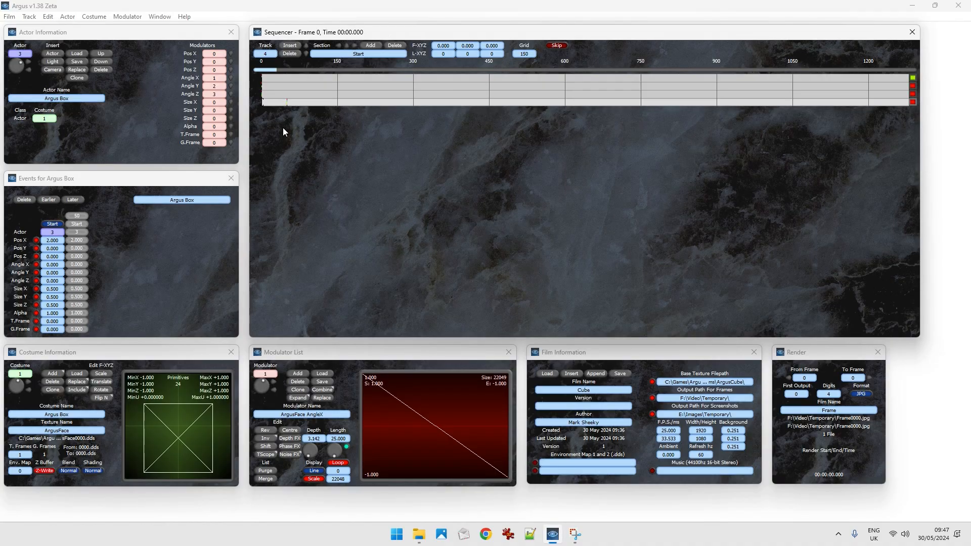
{"action": "left_click", "coordinate": [292, 102]}
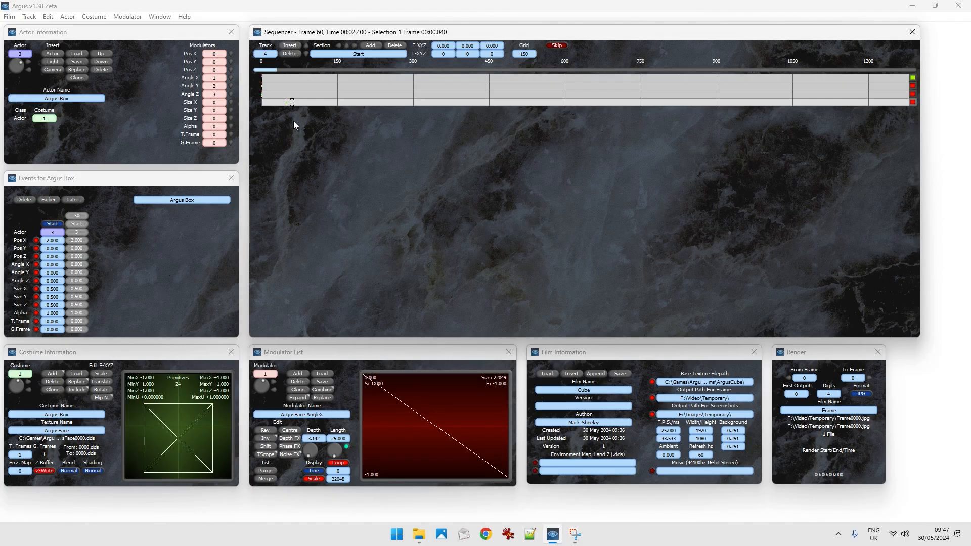
Load LFOSineL.wav as the Pos X modulator of the Argus Box actor.
{"action": "left_click", "coordinate": [287, 101]}
{"action": "left_click", "coordinate": [231, 54]}
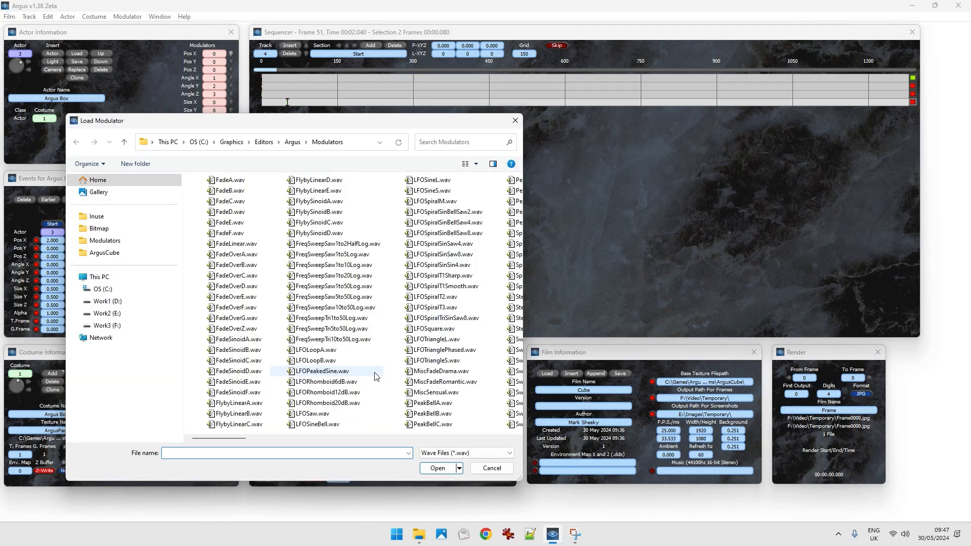
{"action": "left_click", "coordinate": [432, 180]}
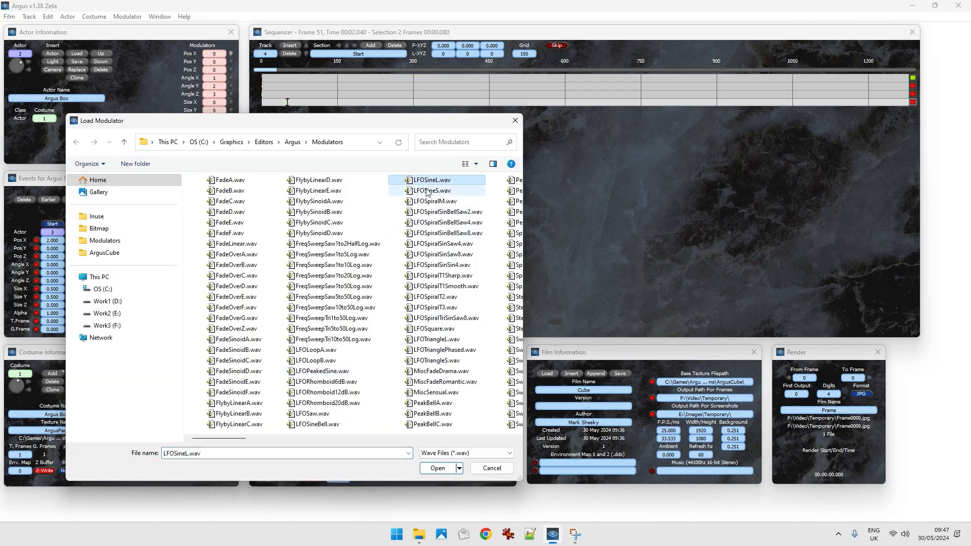
{"action": "left_click", "coordinate": [439, 467]}
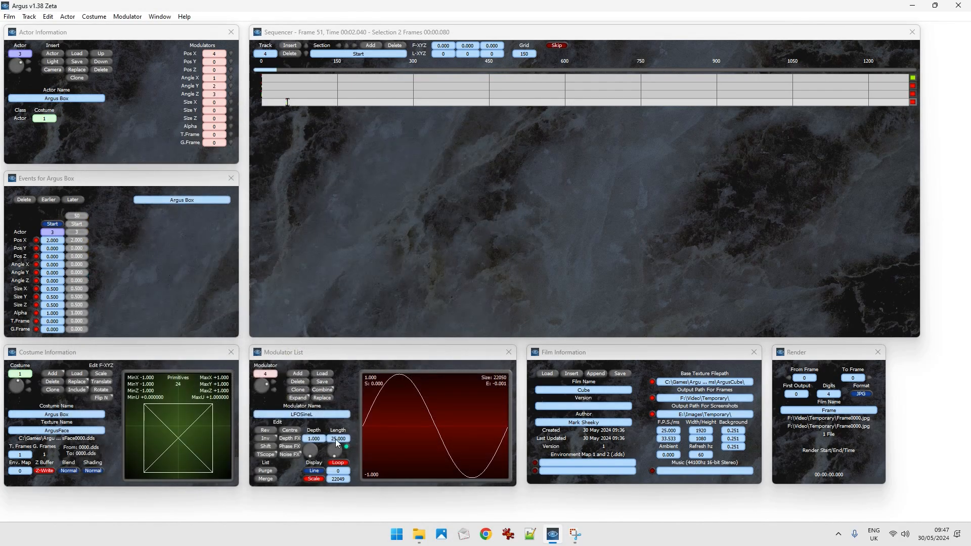
Set the LFOSineL modulator's length to 100 frames and switch the length display to seconds.
{"action": "left_click", "coordinate": [335, 438]}
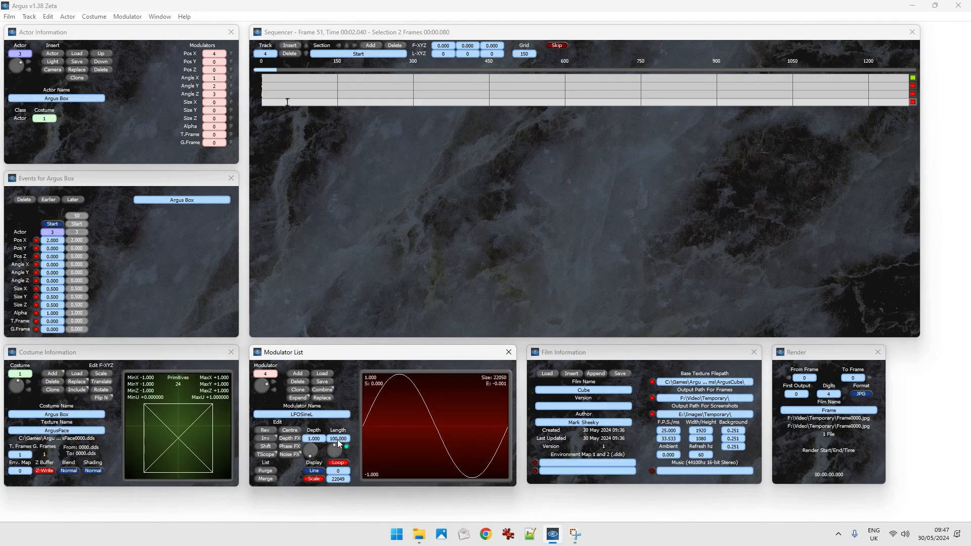
{"action": "right_click", "coordinate": [338, 438]}
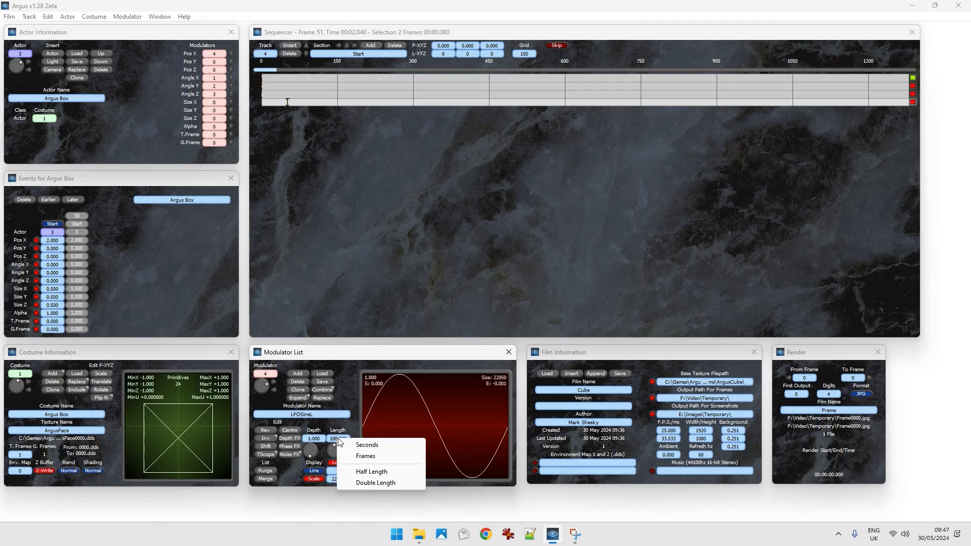
{"action": "left_click", "coordinate": [372, 446]}
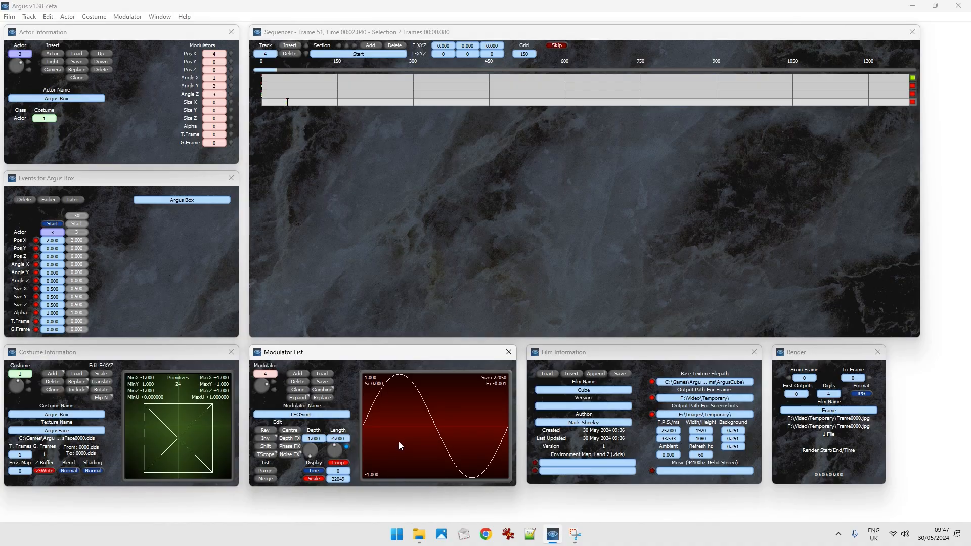
Play the film from the start to preview the second cube's sine-modulated position, and return to the editor.
{"action": "key", "text": "Home"}
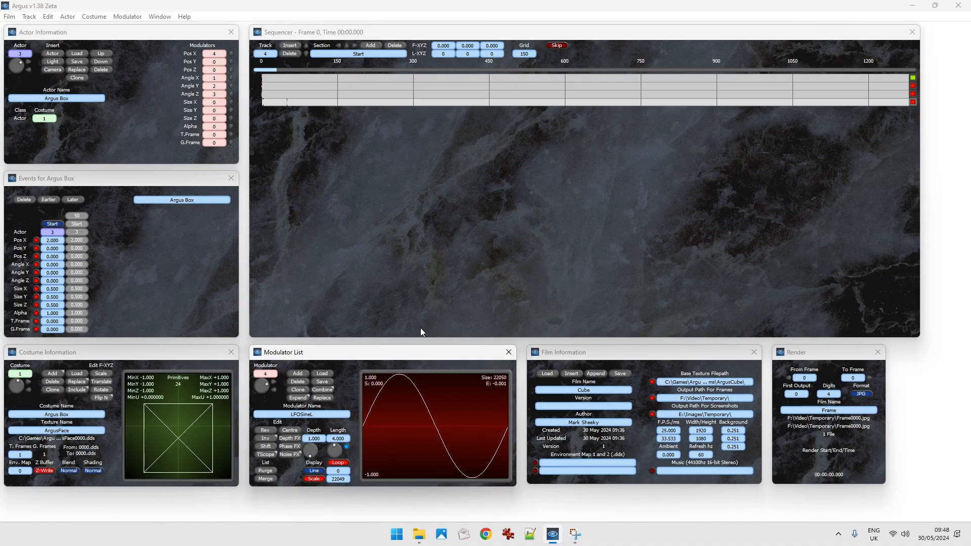
{"action": "key", "text": "space"}
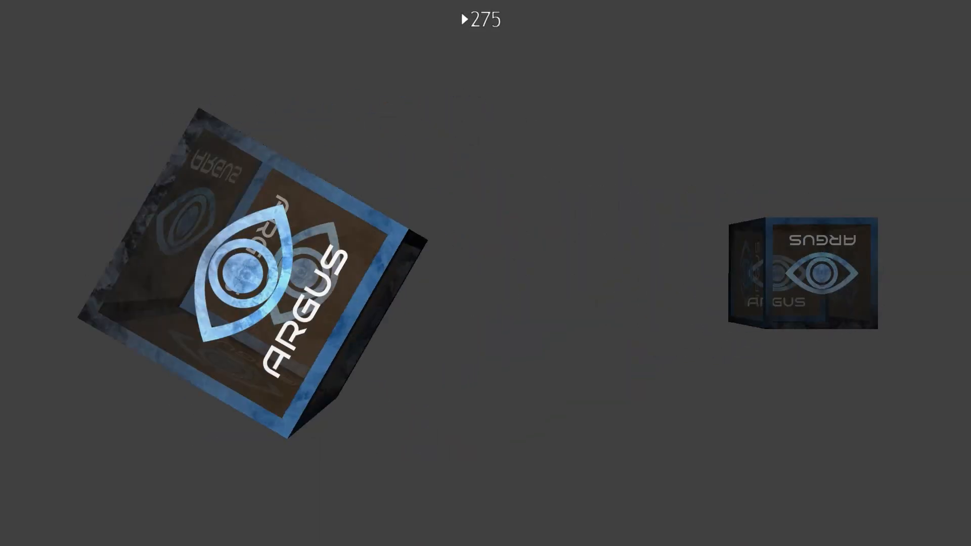
{"action": "key", "text": "space"}
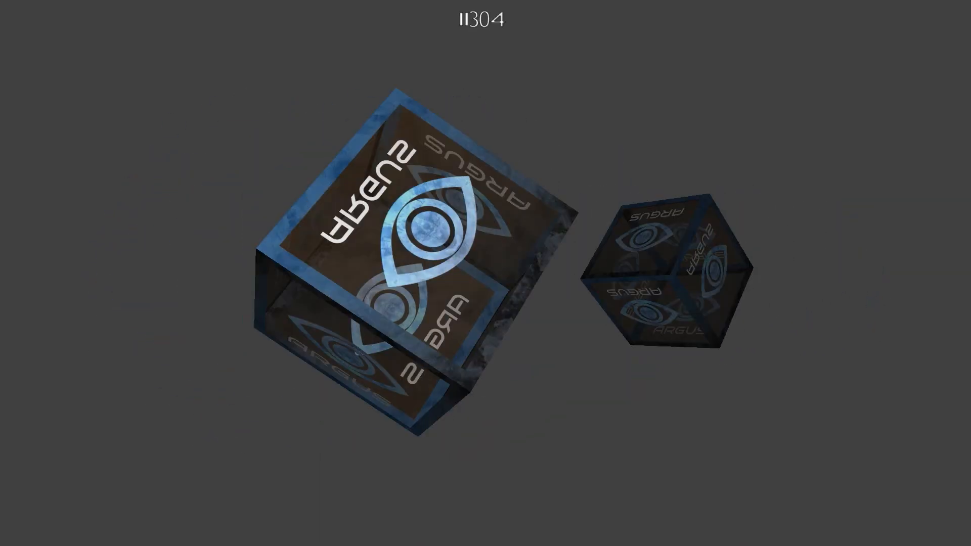
{"action": "key", "text": "Escape"}
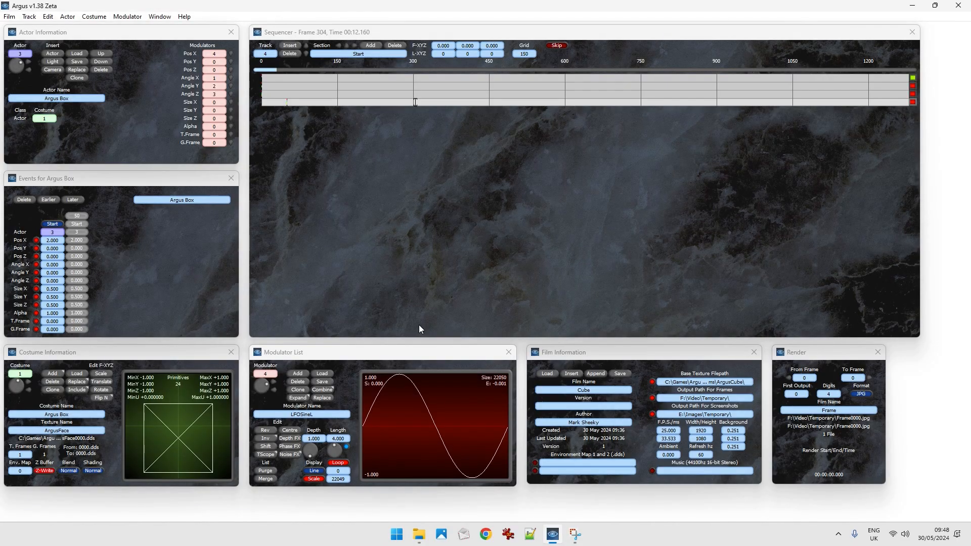
{"action": "key", "text": "Home"}
Insert a Set Modulator event at frame 67 of the fourth track.
{"action": "left_click", "coordinate": [296, 103]}
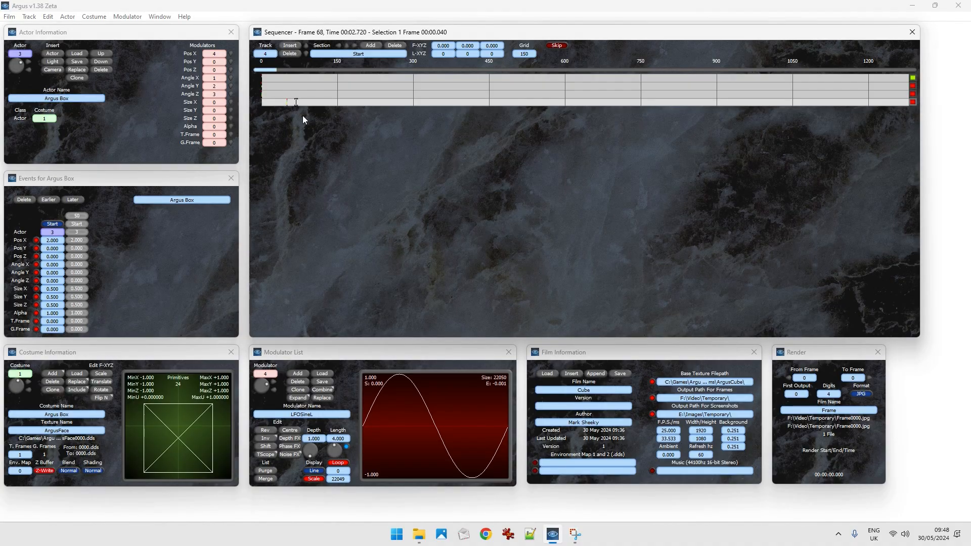
{"action": "key", "text": "Right"}
{"action": "key", "text": "Left"}
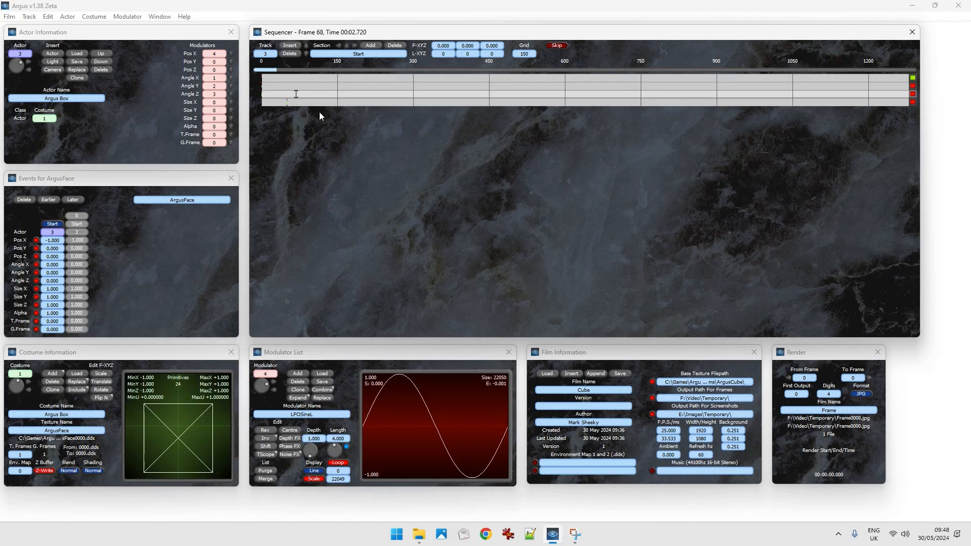
{"action": "key", "text": "Left"}
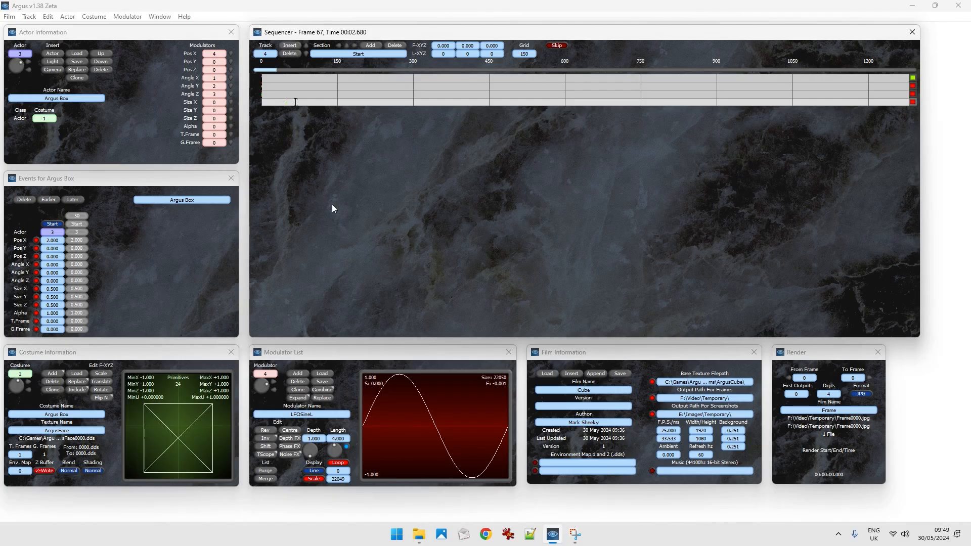
{"action": "key", "text": "m"}
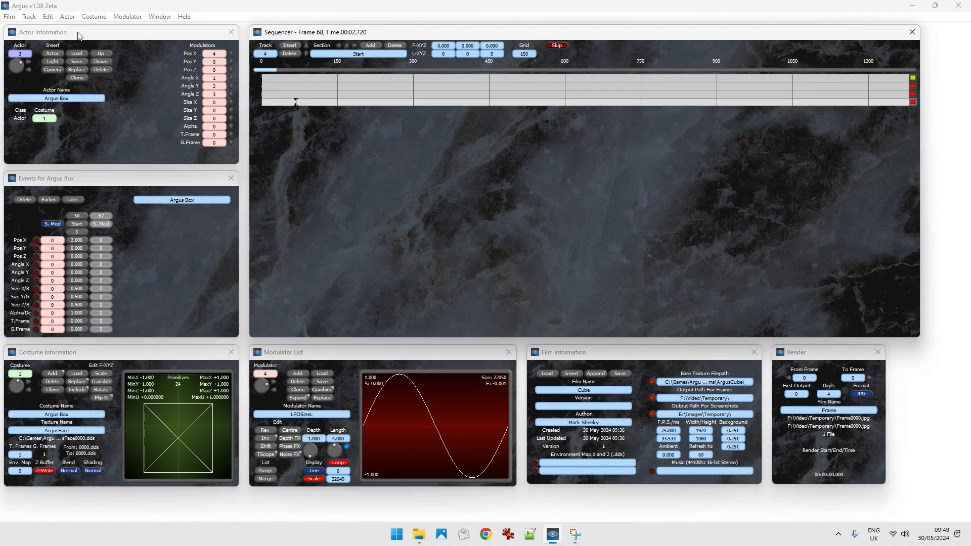
Examine the event types available for insertion, including Set Modulator.
{"action": "left_click", "coordinate": [49, 19]}
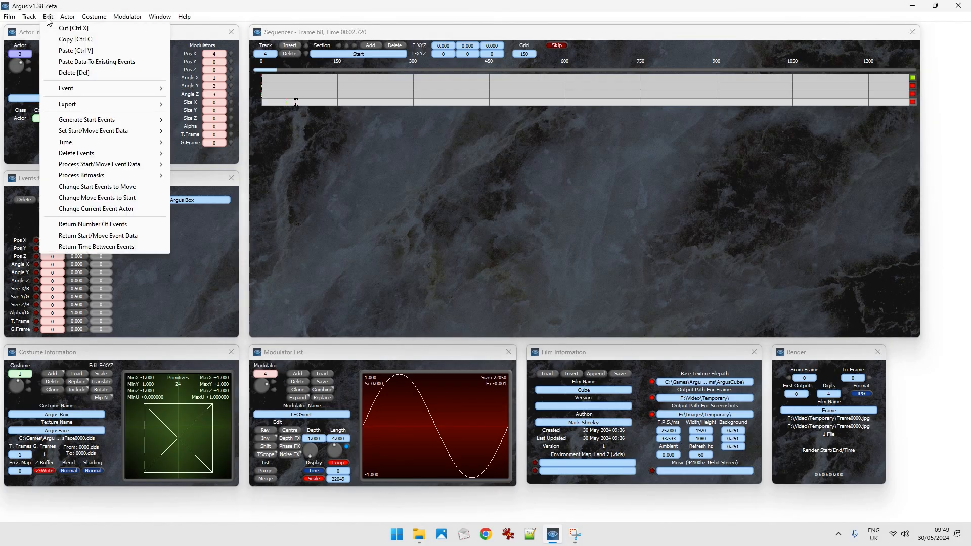
{"action": "mouse_move", "coordinate": [69, 91]}
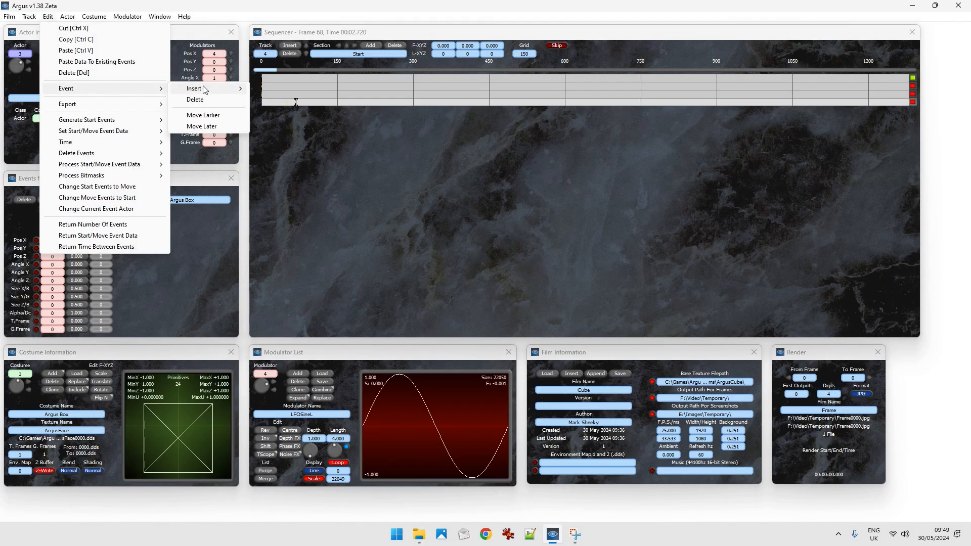
{"action": "mouse_move", "coordinate": [204, 90]}
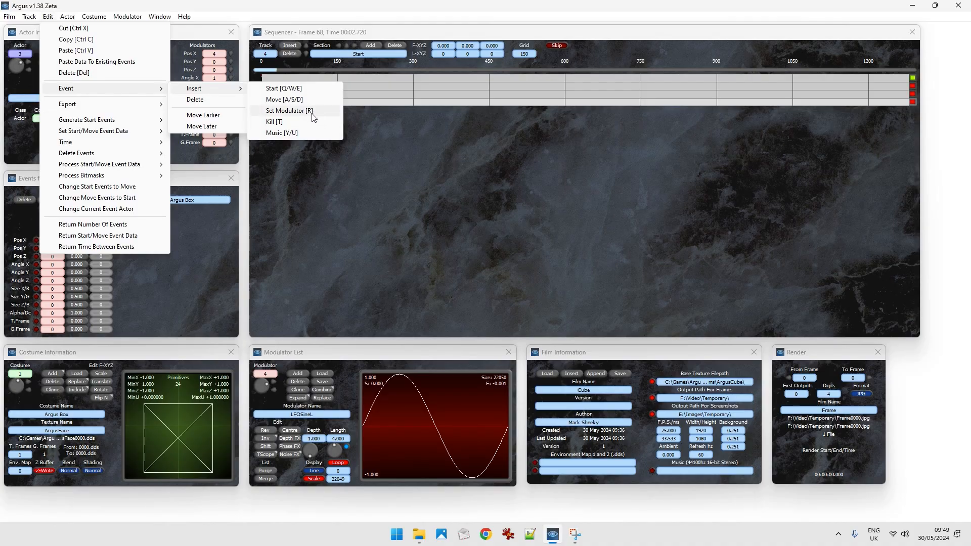
{"action": "left_click", "coordinate": [395, 212]}
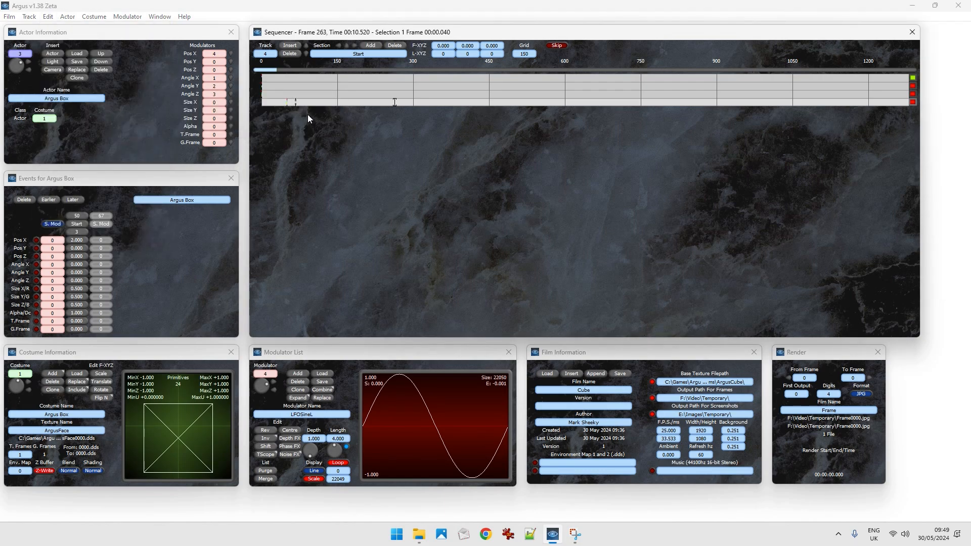
Enable the Pos X channel in the fourth track's Set Modulator event at frame 67, with modulator 0.
{"action": "left_click", "coordinate": [295, 103]}
{"action": "left_click", "coordinate": [299, 104]}
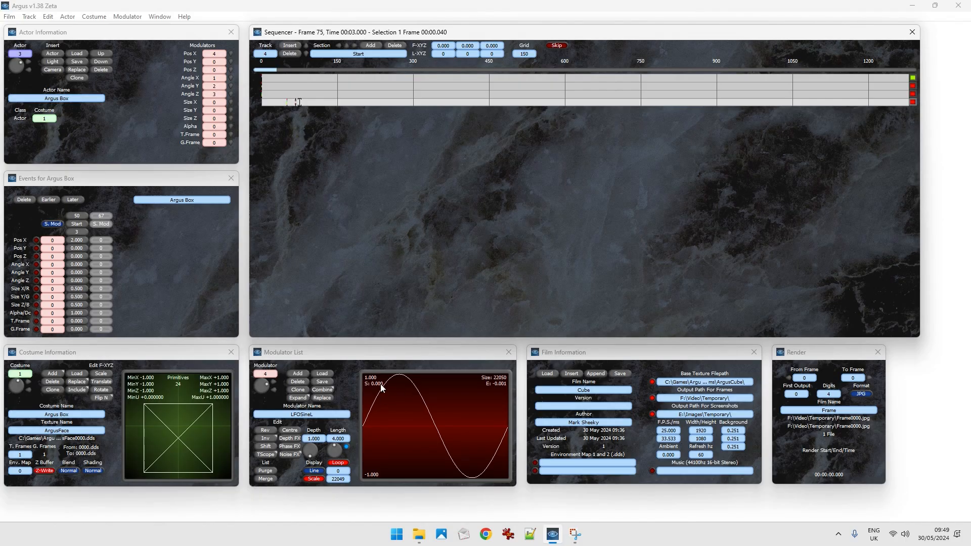
{"action": "left_click", "coordinate": [291, 103]}
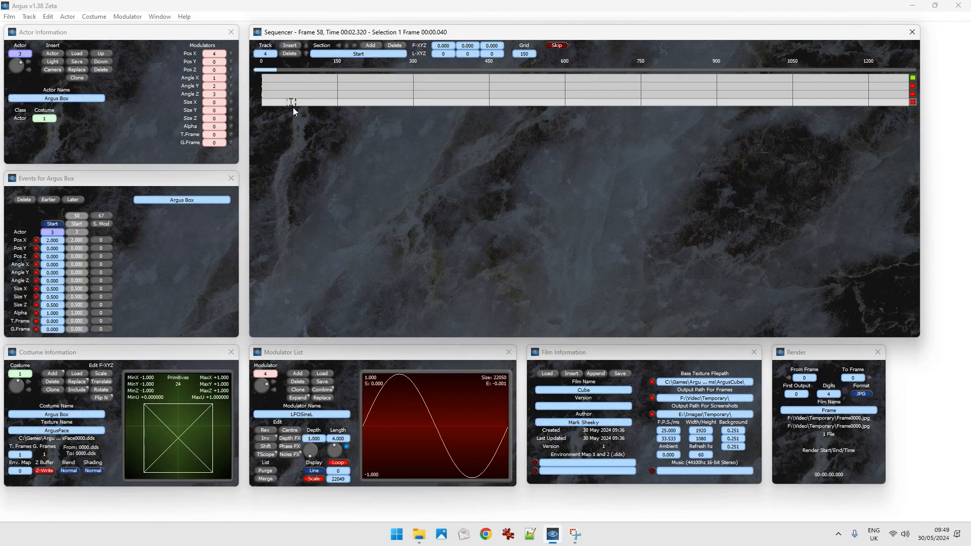
{"action": "left_click", "coordinate": [293, 104]}
{"action": "left_click", "coordinate": [101, 215]}
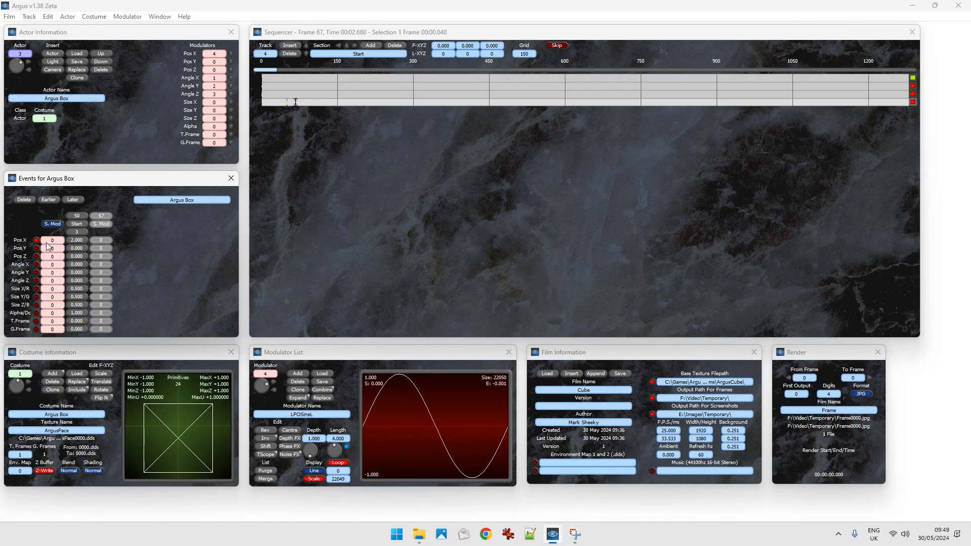
Examine the fourth track's governing events before and after frame 67, and preview that frame in the film view.
{"action": "left_click", "coordinate": [286, 103]}
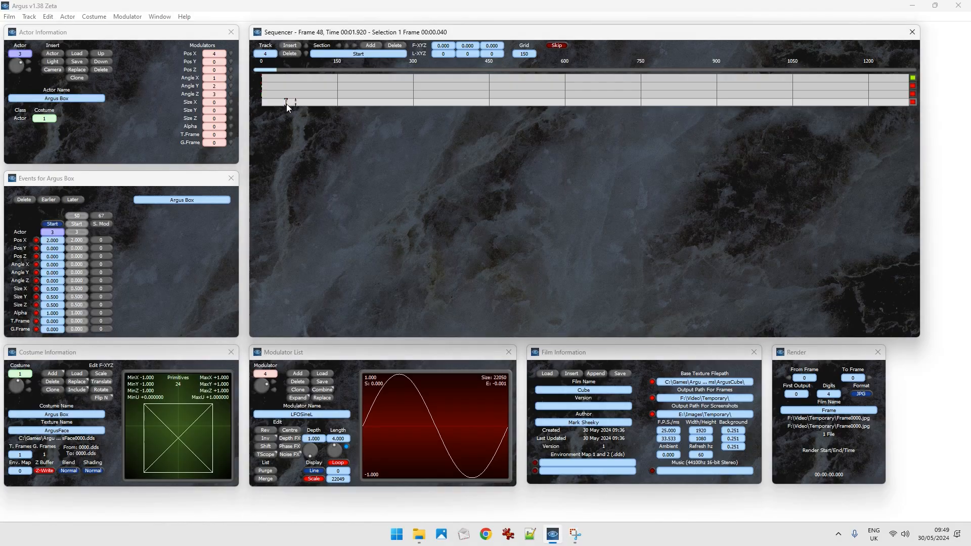
{"action": "left_click", "coordinate": [285, 104]}
{"action": "left_click", "coordinate": [295, 102]}
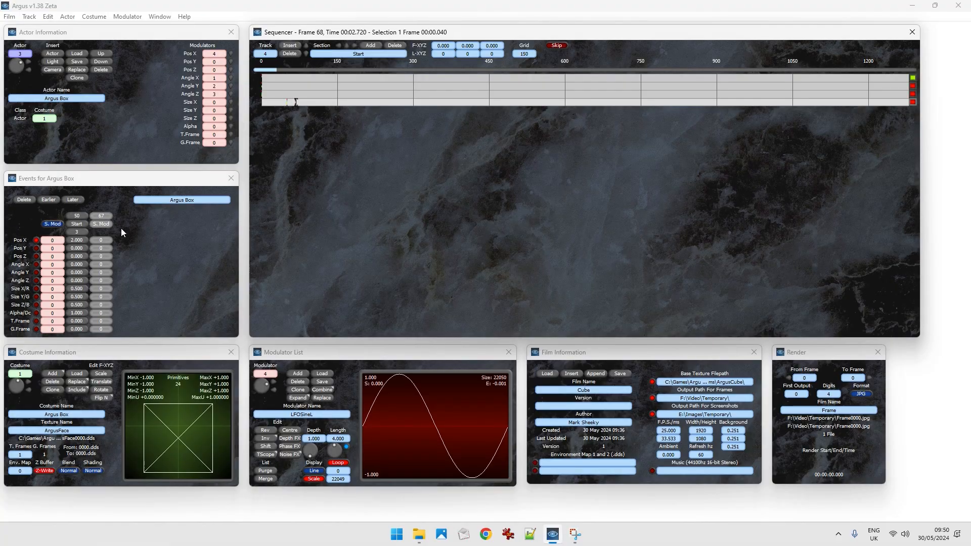
{"action": "left_click", "coordinate": [282, 102]}
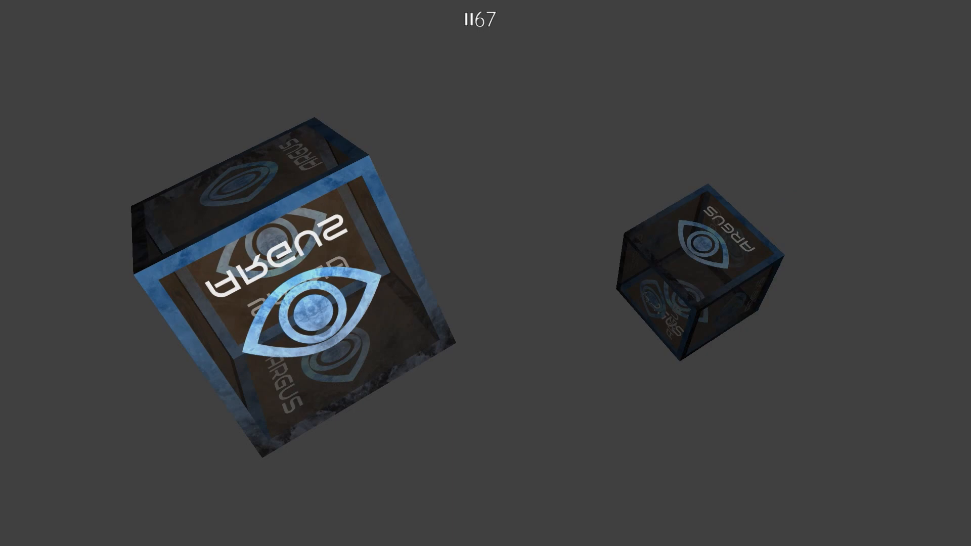
{"action": "key", "text": "Escape"}
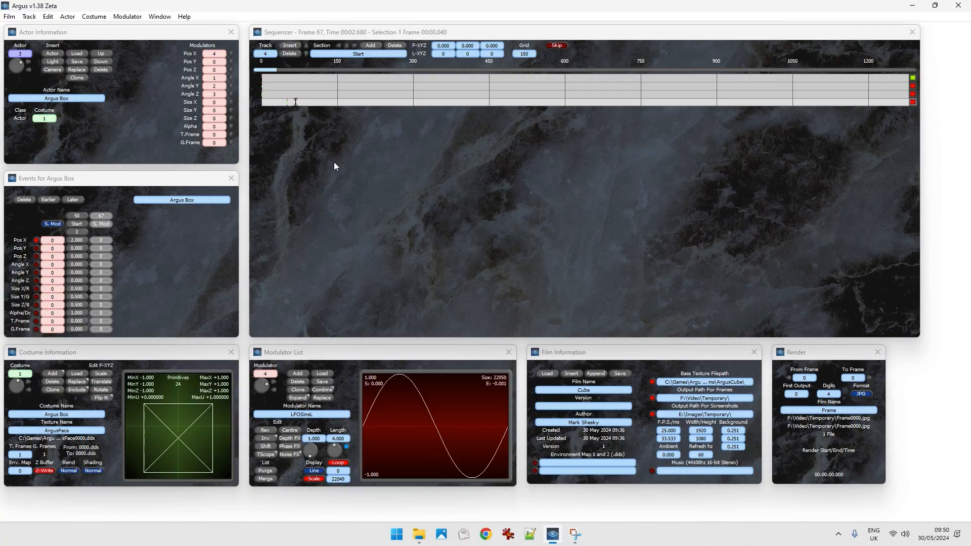
{"action": "key", "text": "Right"}
{"action": "key", "text": "Left"}
{"action": "left_click", "coordinate": [297, 102]}
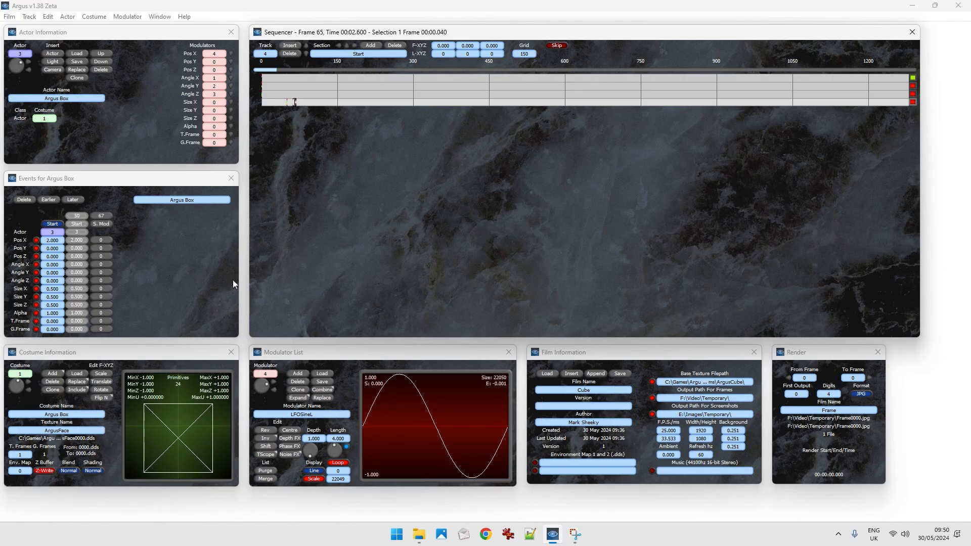
{"action": "key", "text": "Right"}
{"action": "key", "text": "Right"}
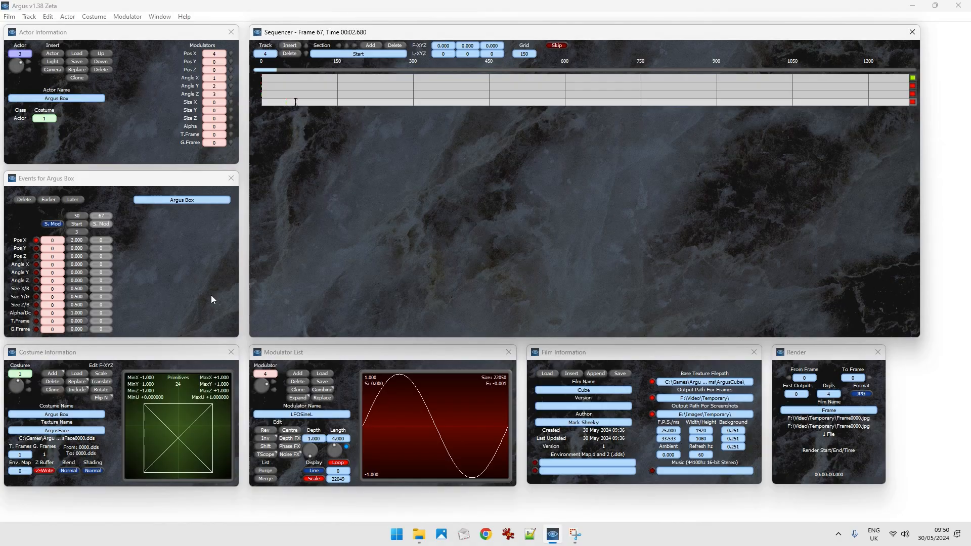
Delete the Set Modulator event from the fourth track and insert a Move event at frame 61.
{"action": "left_click_drag", "start_coordinate": [292, 102], "coordinate": [299, 106]}
{"action": "left_click", "coordinate": [292, 105]}
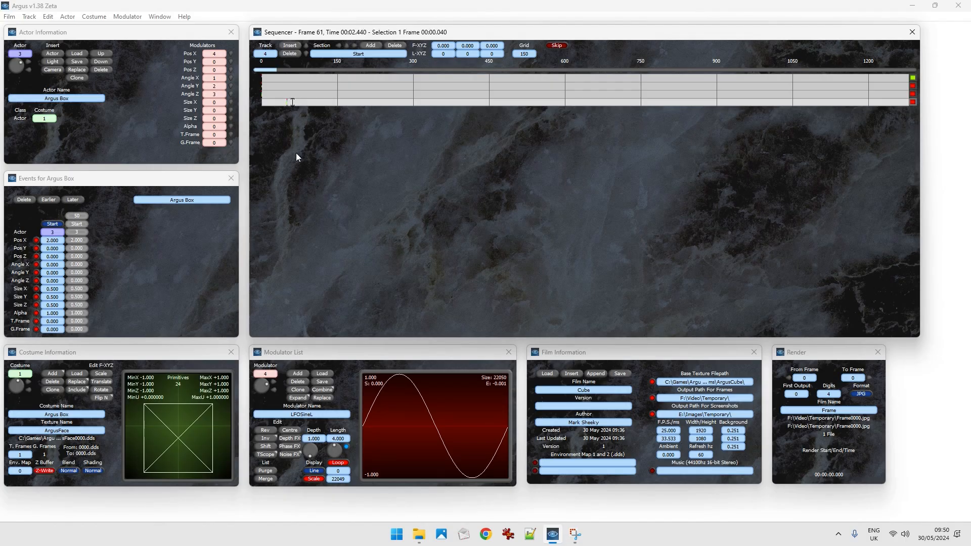
{"action": "key", "text": "Right"}
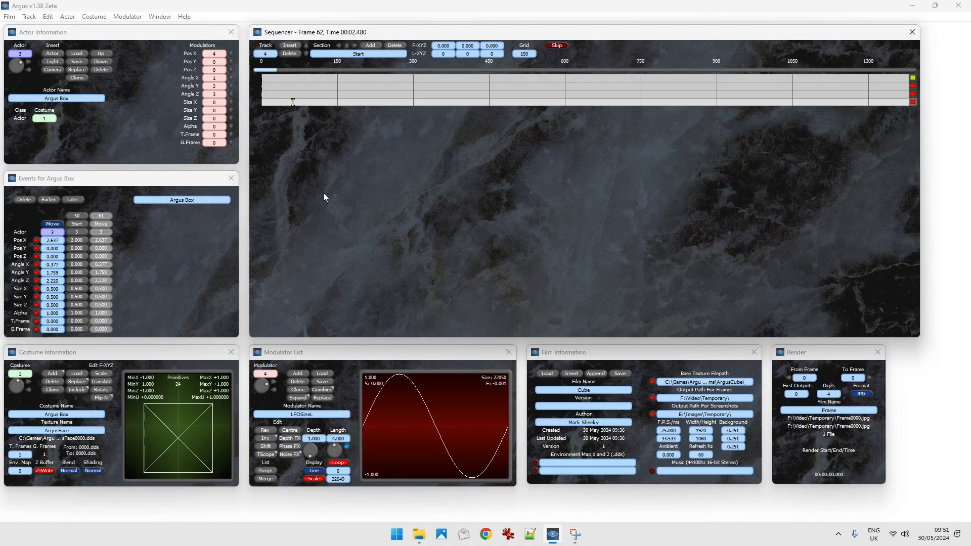
Delete the Start and Move events from the fourth track.
{"action": "left_click", "coordinate": [297, 102]}
{"action": "left_click", "coordinate": [296, 104]}
{"action": "left_click_drag", "start_coordinate": [292, 103], "coordinate": [297, 105]}
{"action": "left_click", "coordinate": [290, 102]}
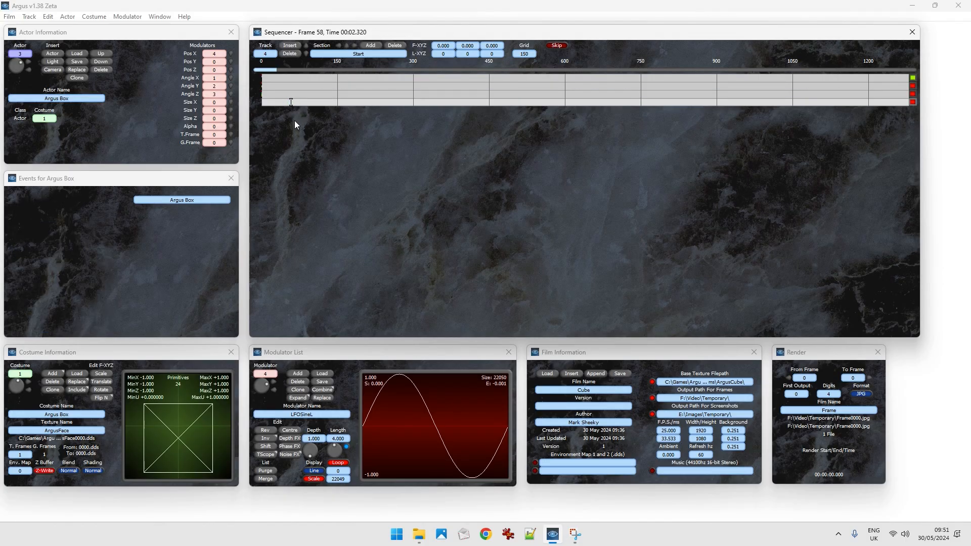